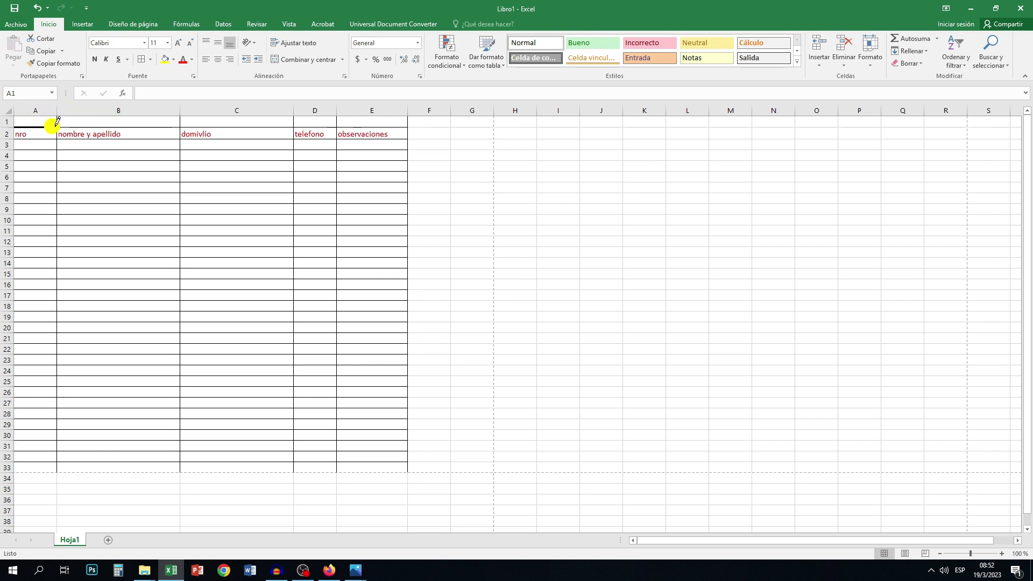
Draw thick lines under row 1 and down columns C, D and E of the table.
mouse_move(31, 125)
left_mouse_down()
mouse_move(162, 126)
mouse_move(46, 411)
mouse_move(46, 467)
left_mouse_up()
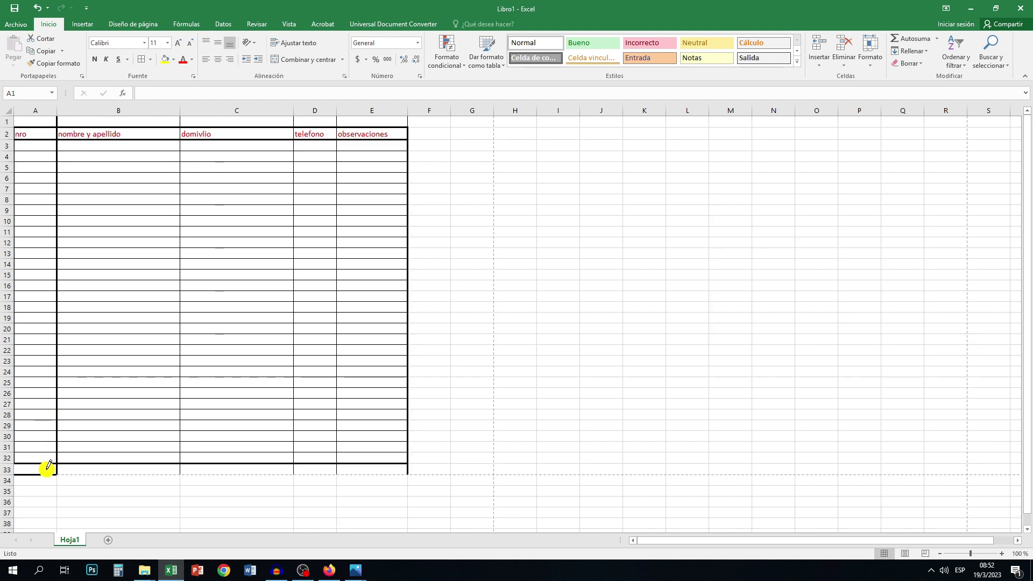
left_click_drag(180, 128, 293, 463)
left_click_drag(337, 127, 338, 452)
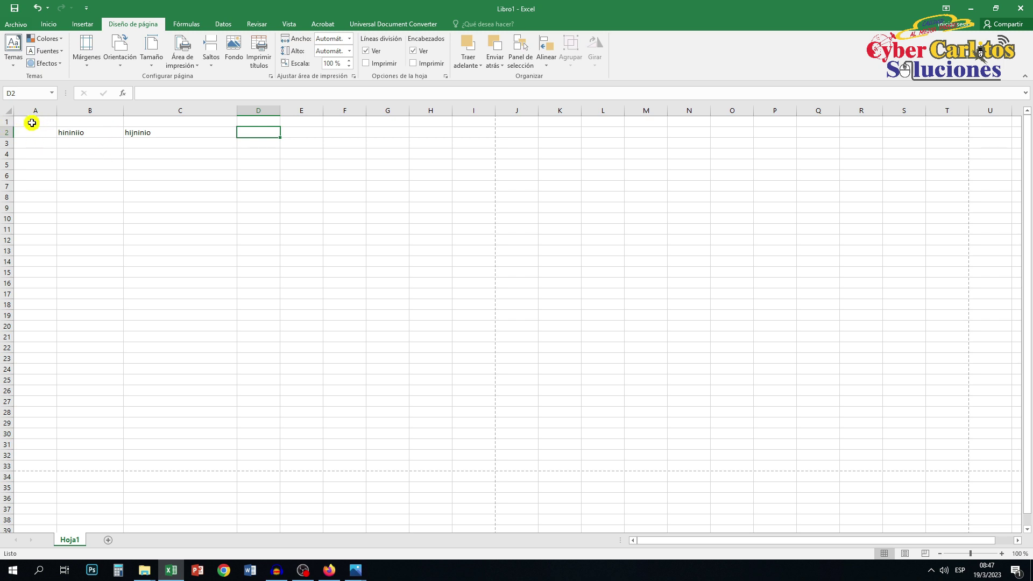
Apply All Borders to the range A1:I33 from the Home tab.
mouse_move(26, 122)
left_mouse_down()
mouse_move(328, 140)
mouse_move(412, 187)
mouse_move(444, 227)
mouse_move(491, 258)
mouse_move(484, 462)
left_mouse_up()
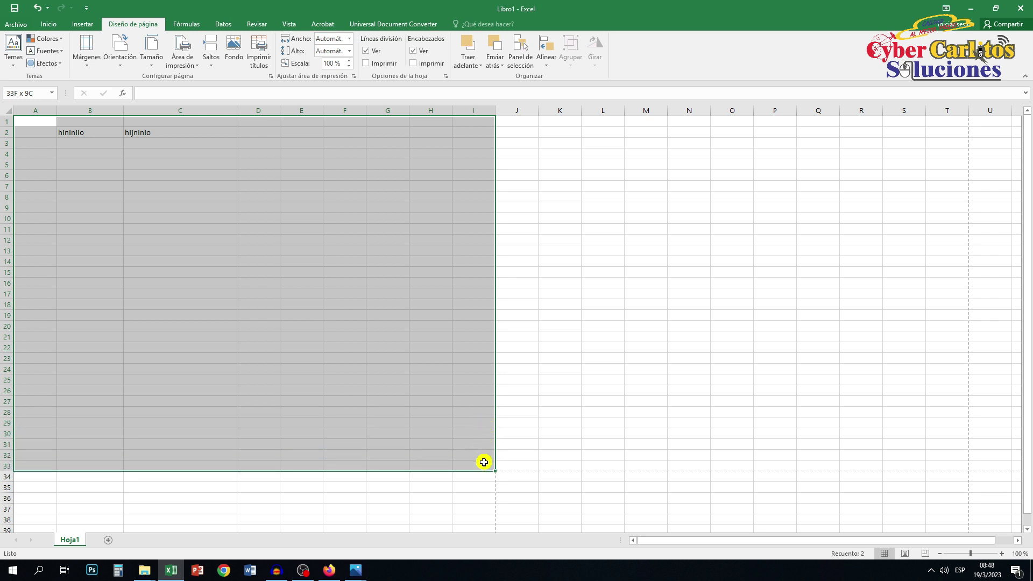
left_click_drag(484, 462, 483, 462)
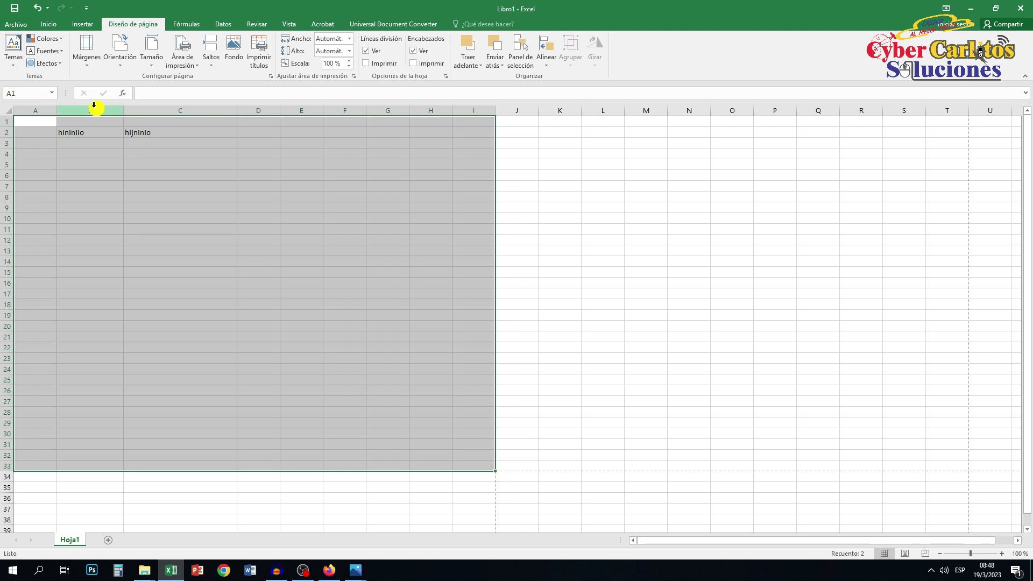
left_click(74, 24)
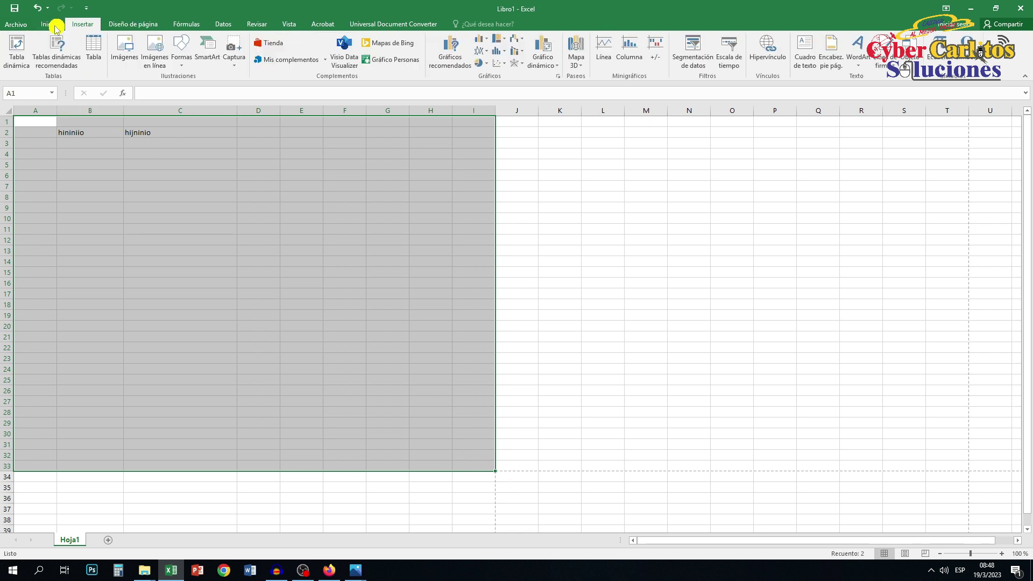
left_click(56, 26)
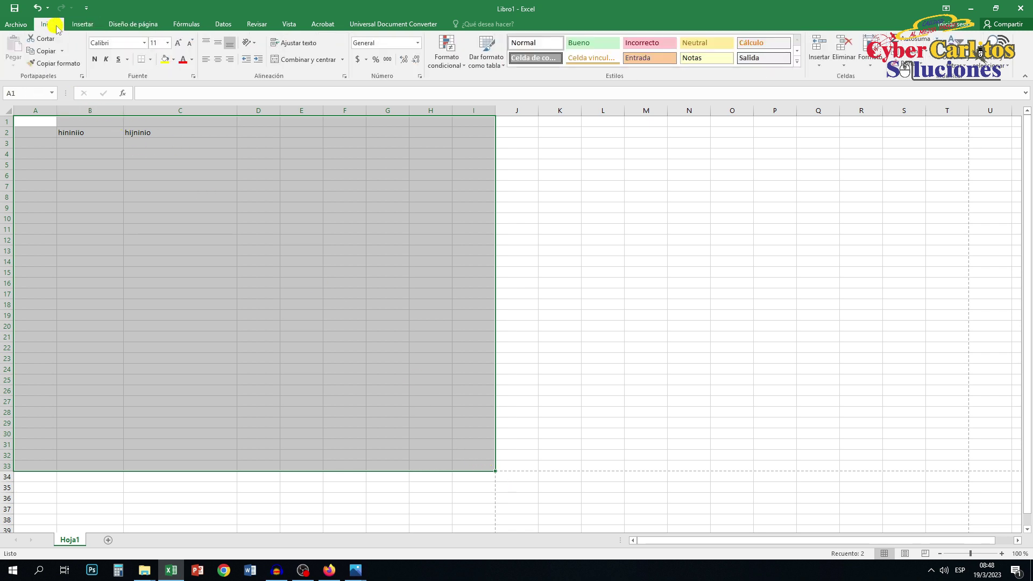
left_click(151, 60)
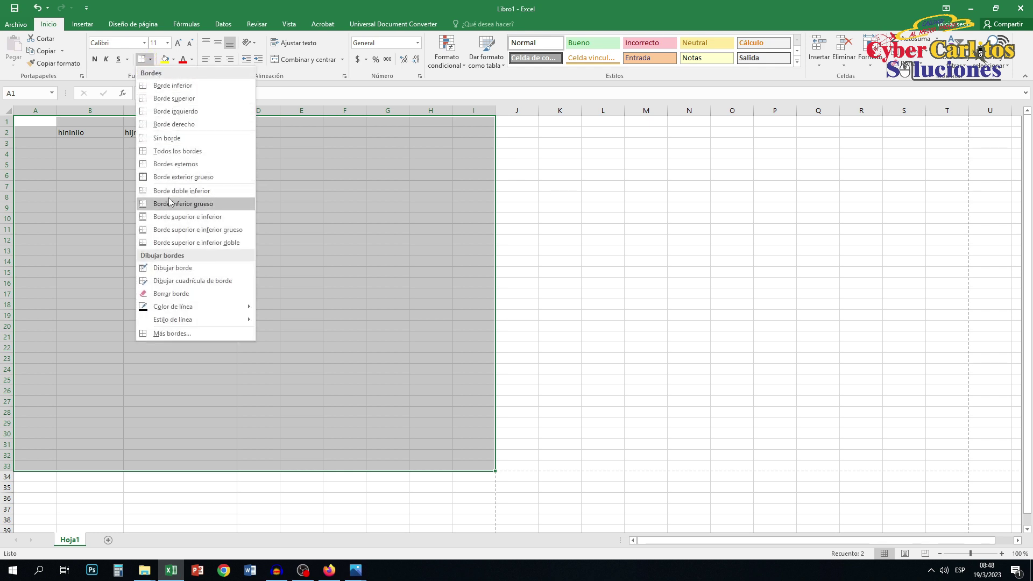
left_click(185, 151)
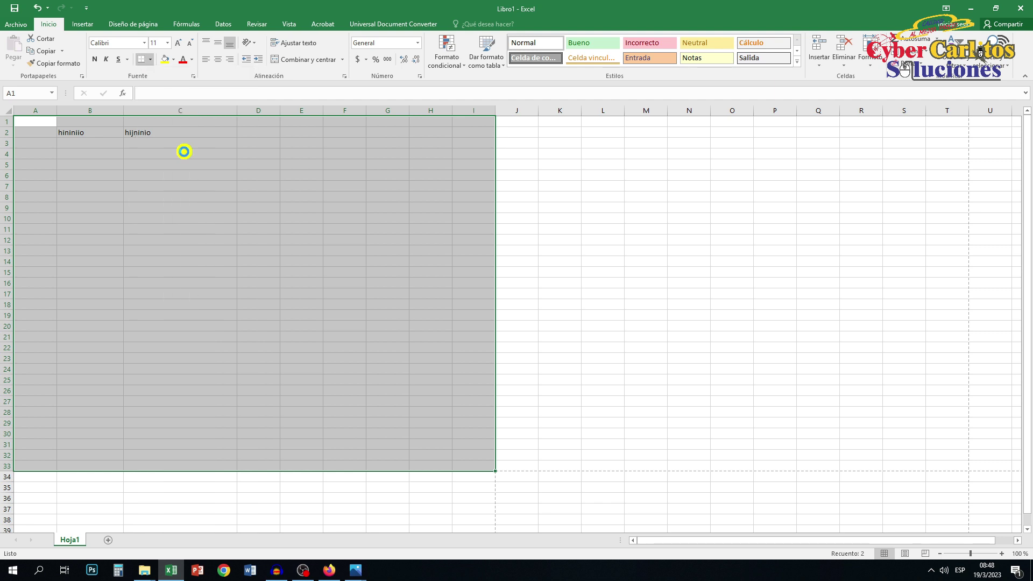
left_click(342, 238)
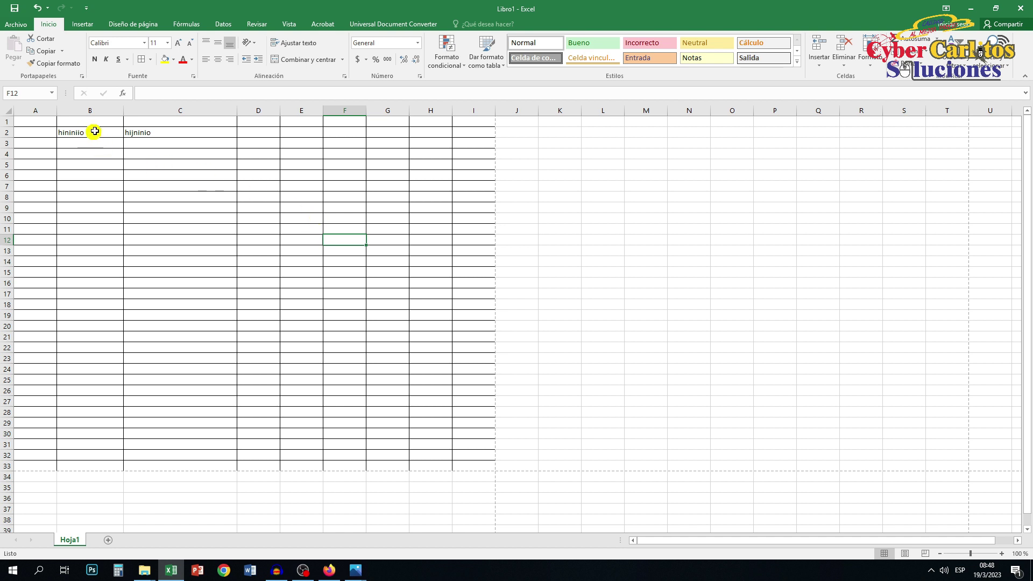
Enter the headers nro, nombre y apellido, domivlio and telefono in A2:D2.
left_click(40, 133)
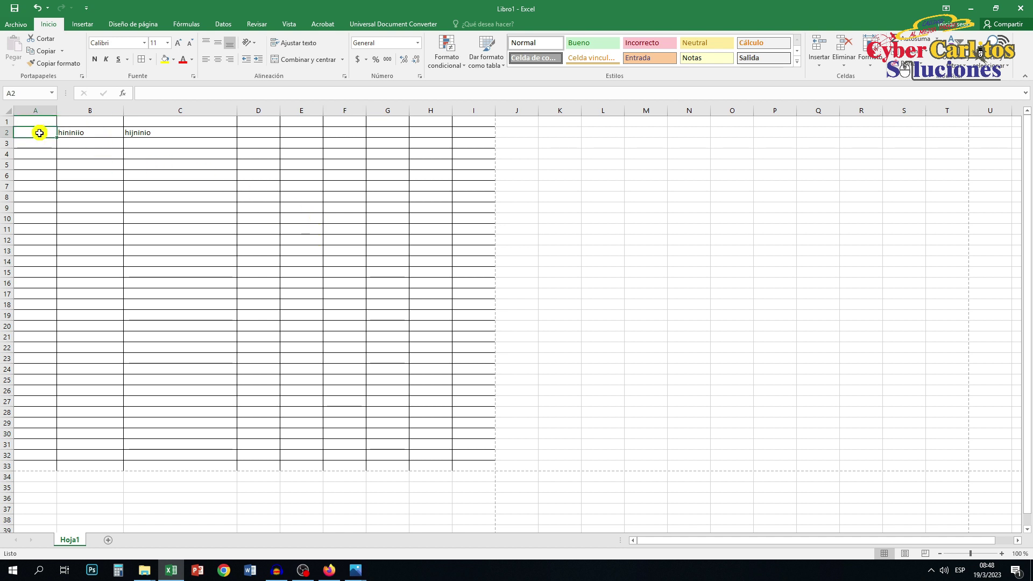
type("nro")
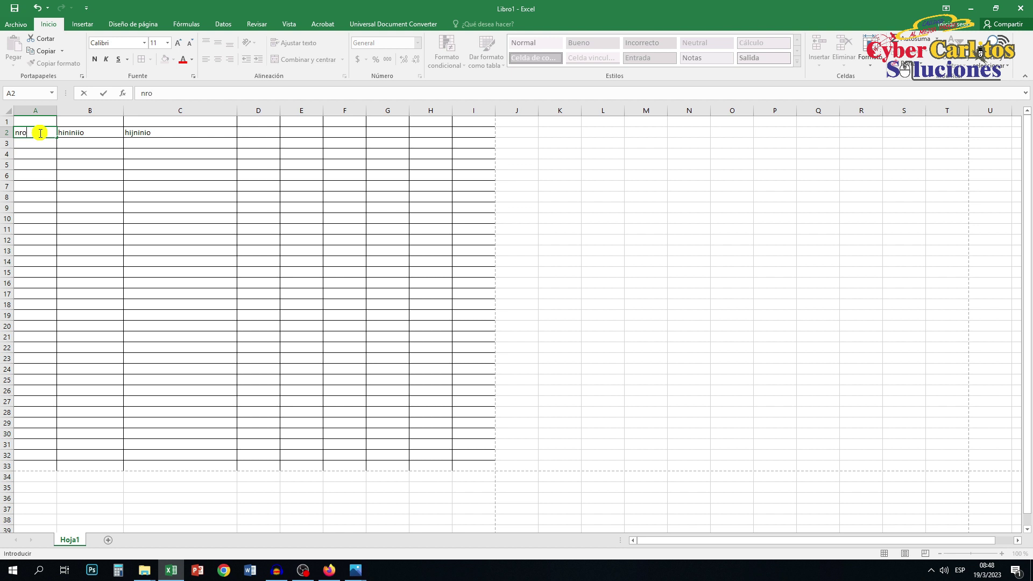
left_click(72, 133)
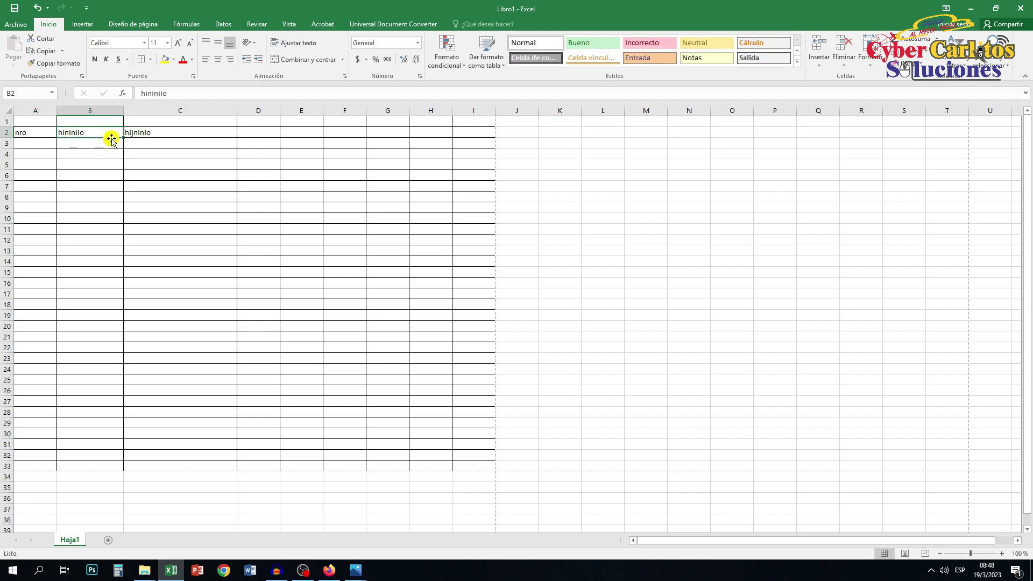
type("nombre y ap")
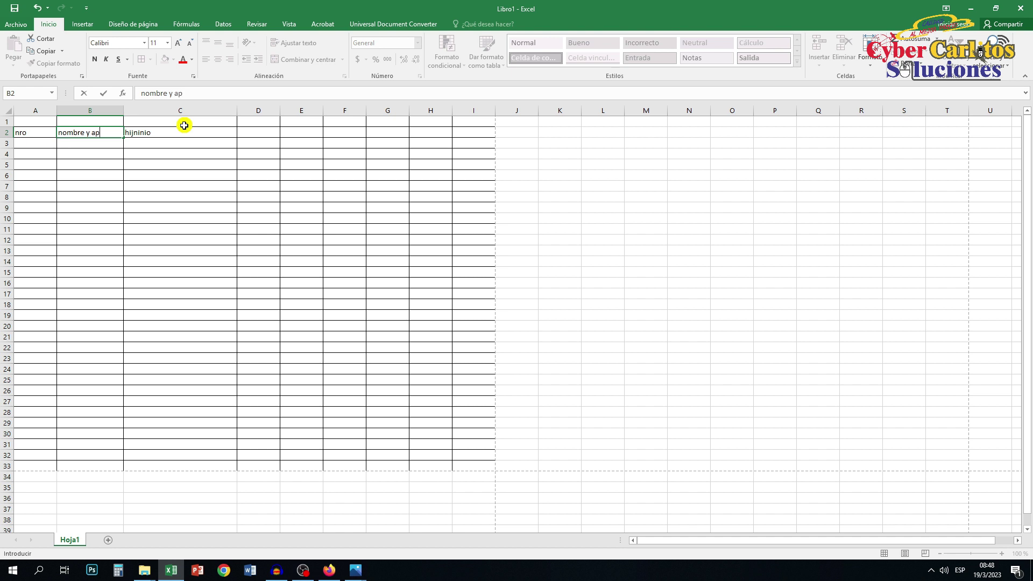
type("ellido")
key("Tab")
type("domivlio")
key("Tab")
type("e")
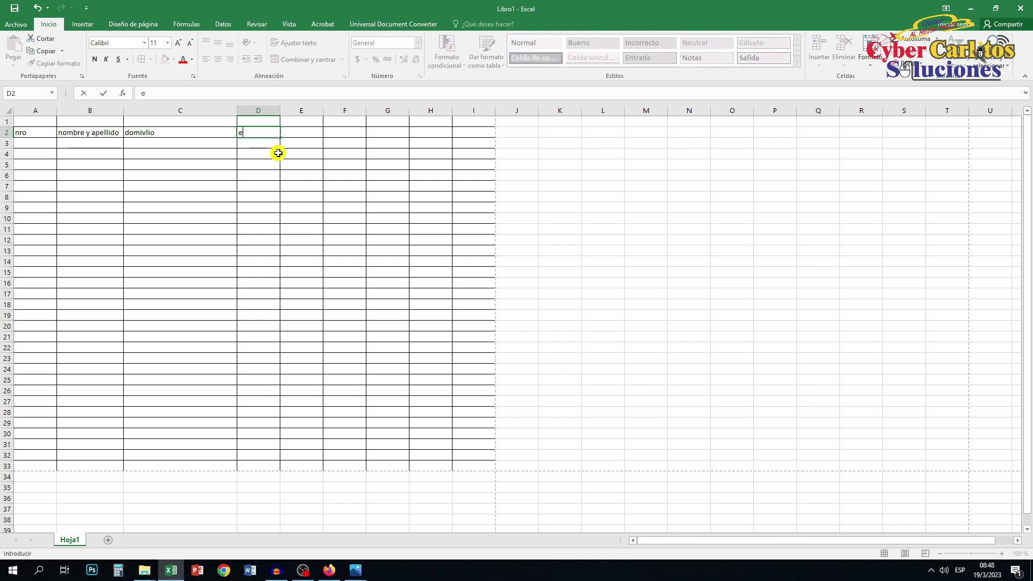
type("dadlefono")
left_click(388, 164)
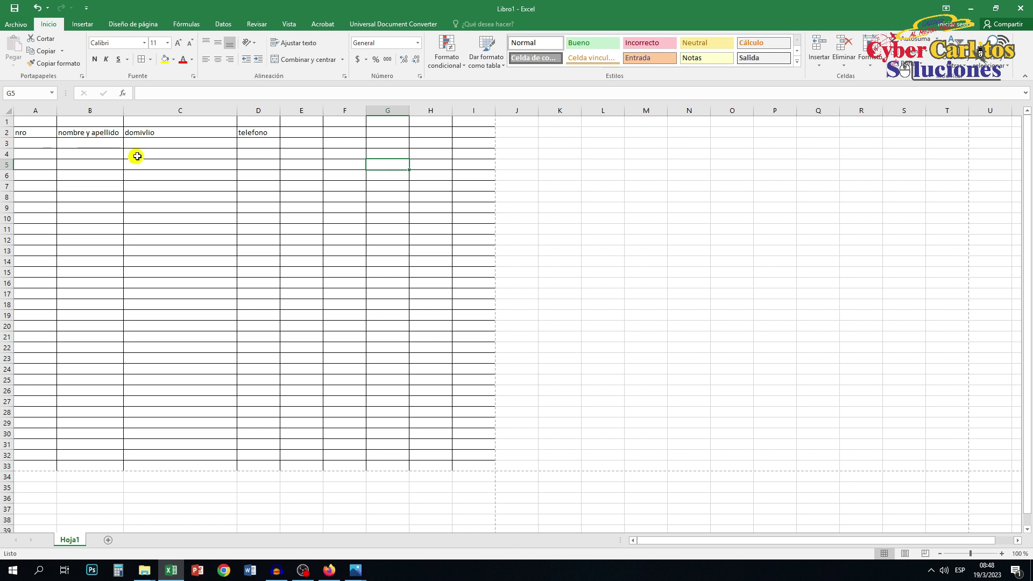
Check the row 2 entries and enter observaciones in cell E2.
left_click(27, 133)
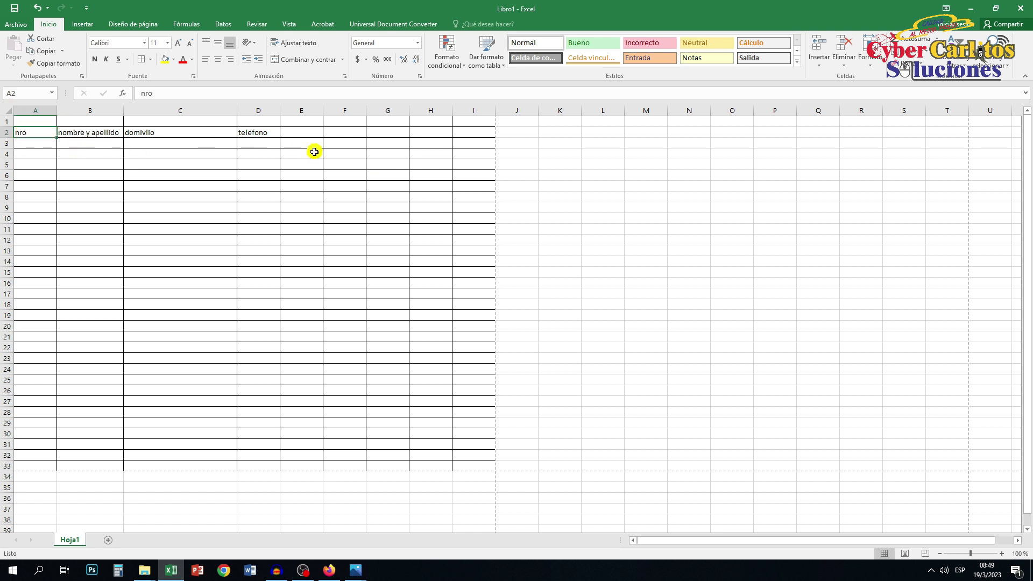
left_click(177, 132)
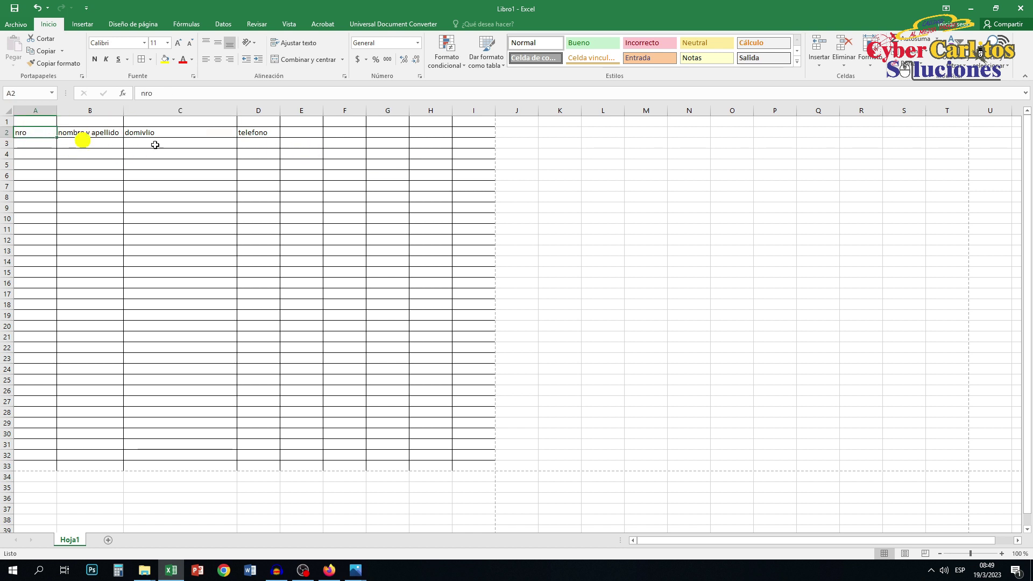
left_click(325, 130)
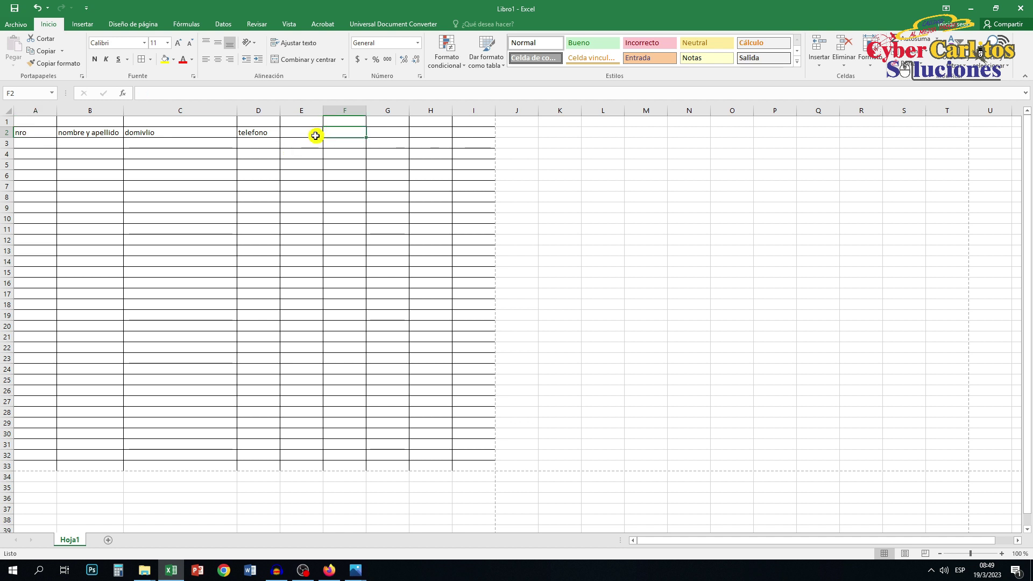
left_click(314, 135)
type("obs")
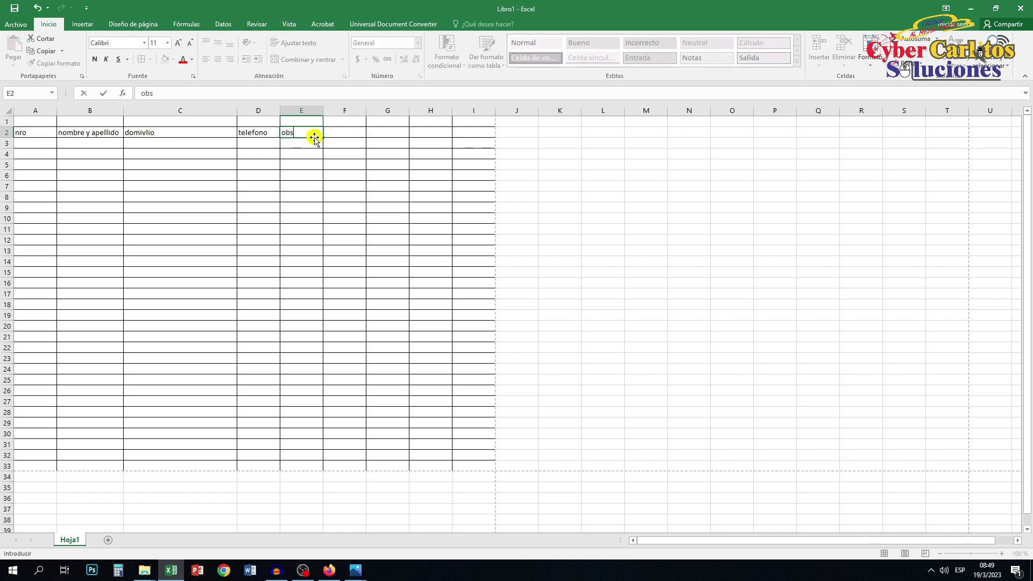
type("ervaciones")
left_click(370, 165)
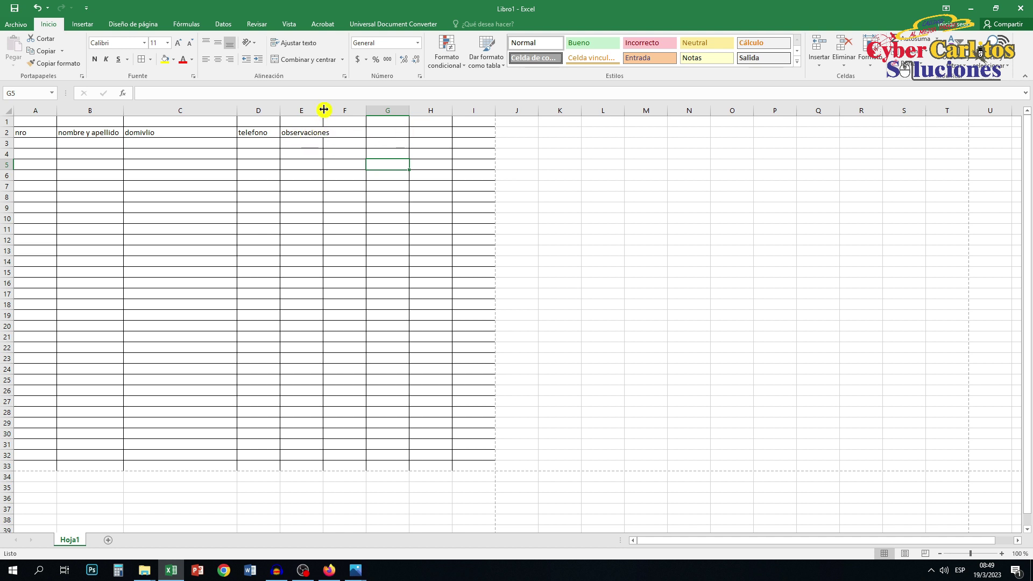
Widen column B for nombre y apellido and column E for observaciones.
left_click_drag(323, 109, 323, 109)
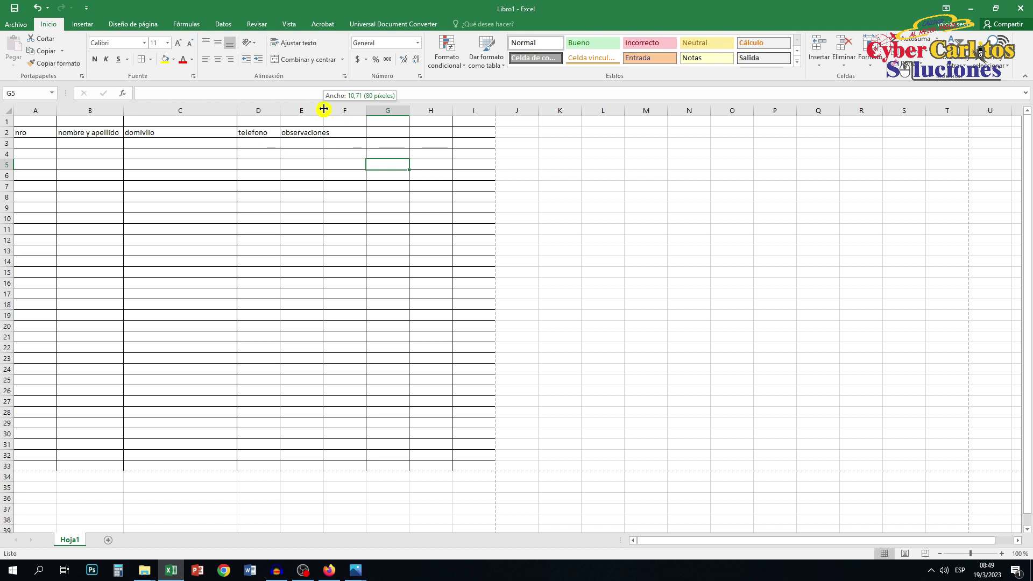
left_click_drag(323, 109, 332, 110)
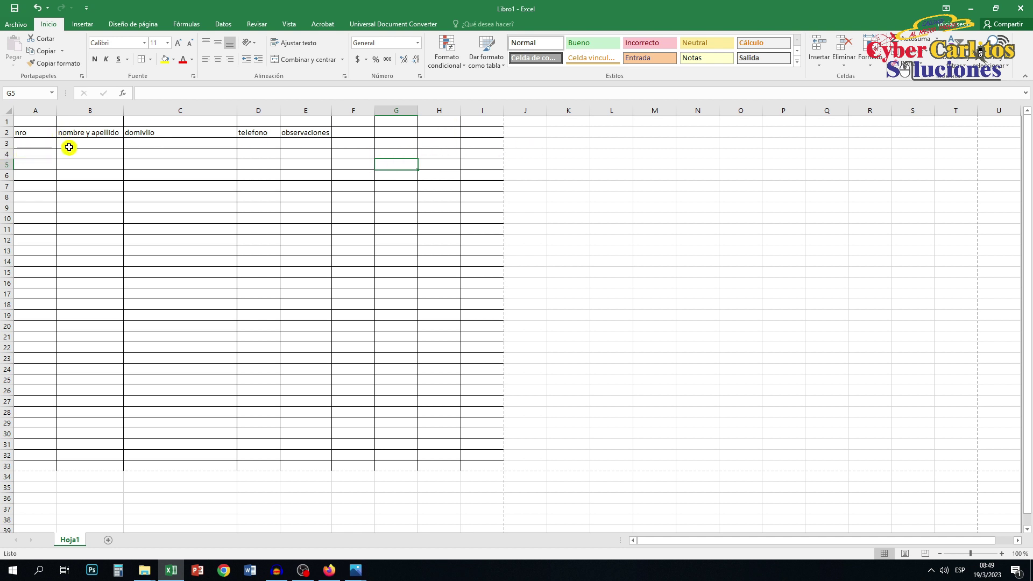
mouse_move(21, 132)
left_mouse_down()
mouse_move(296, 364)
mouse_move(295, 425)
left_mouse_up()
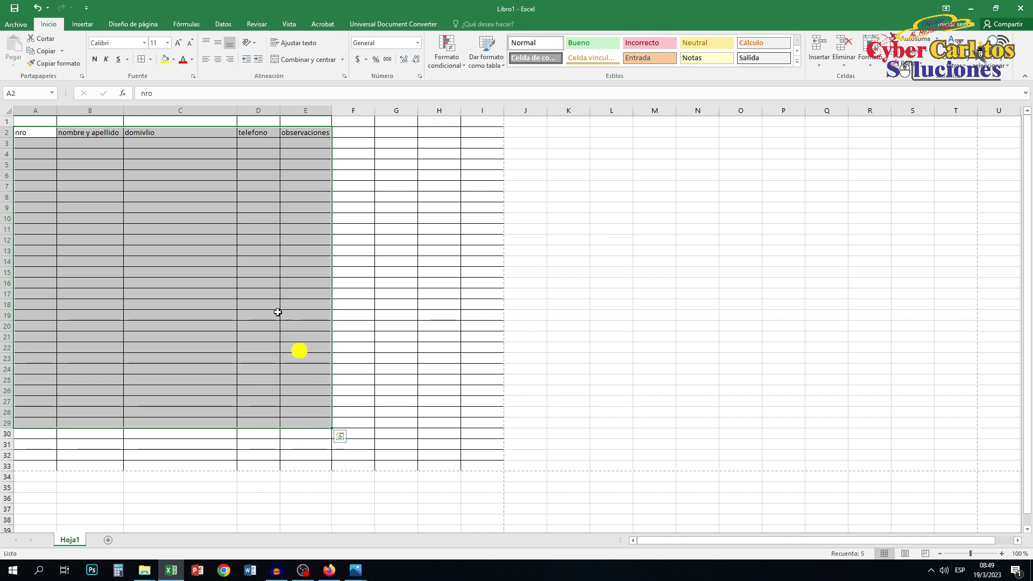
left_click(231, 272)
left_click_drag(126, 111, 179, 103)
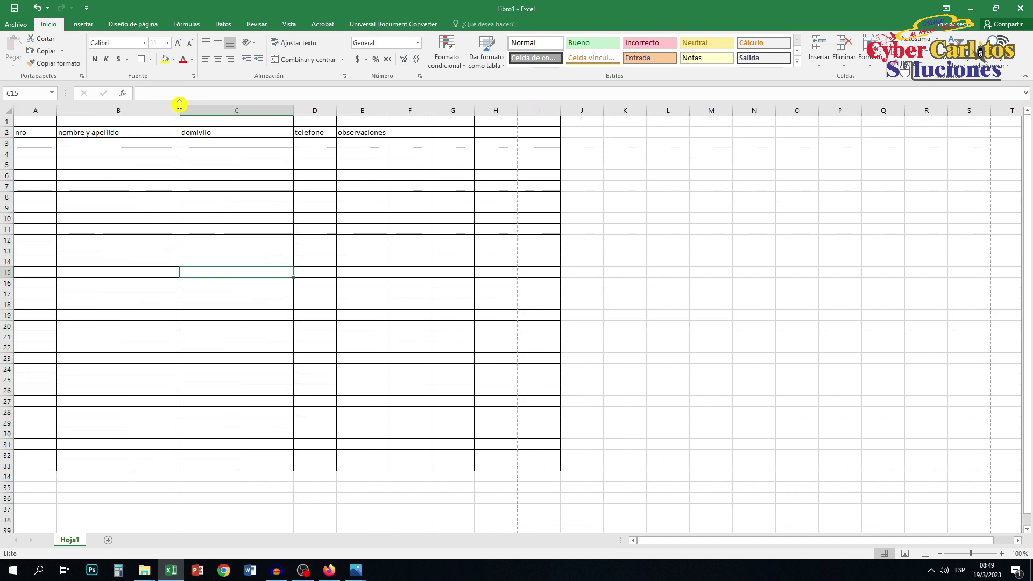
left_click(334, 109)
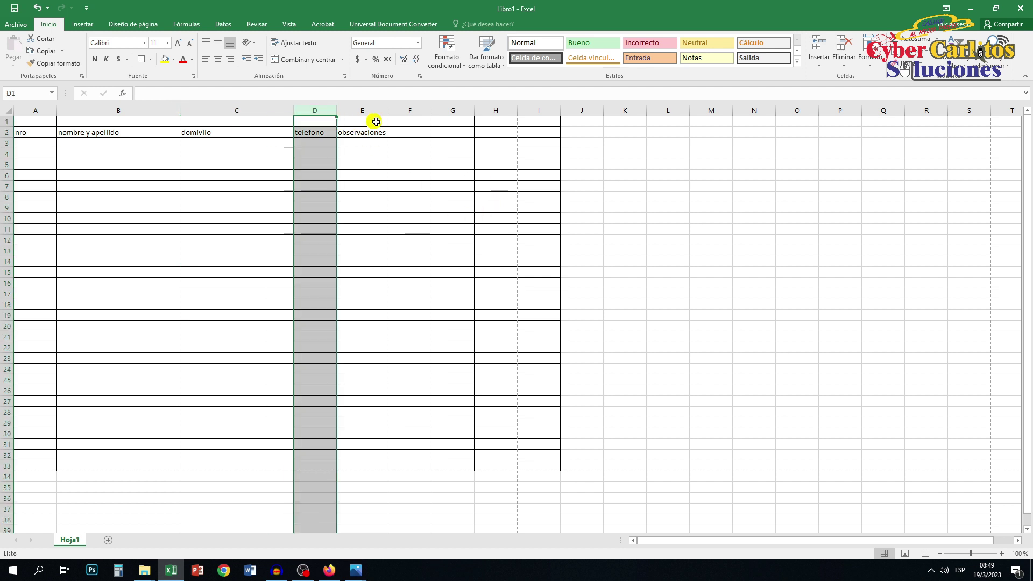
left_click_drag(388, 113, 407, 119)
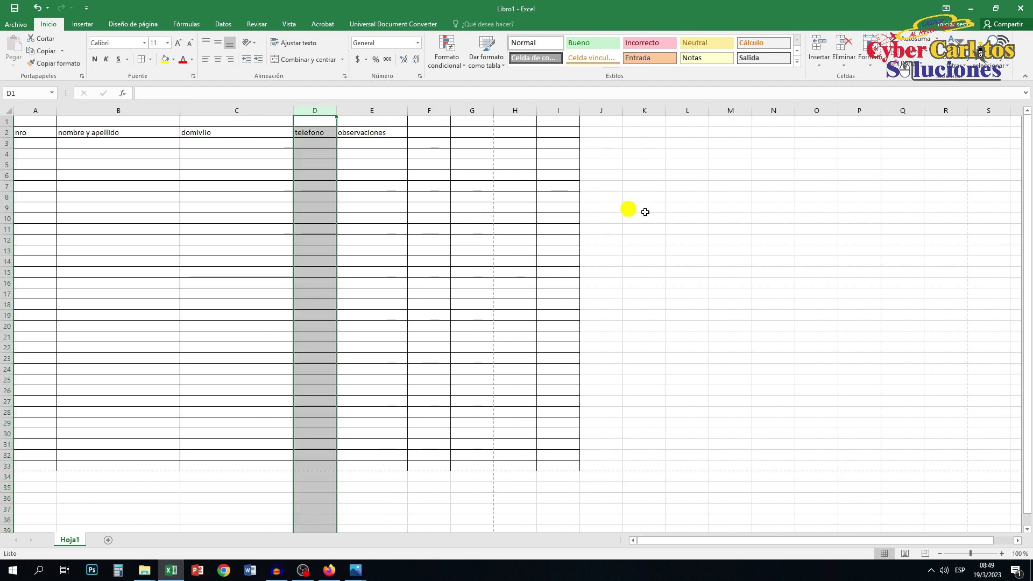
left_click(713, 269)
Select the extra bordered block in columns H and I.
left_click_drag(515, 120, 576, 468)
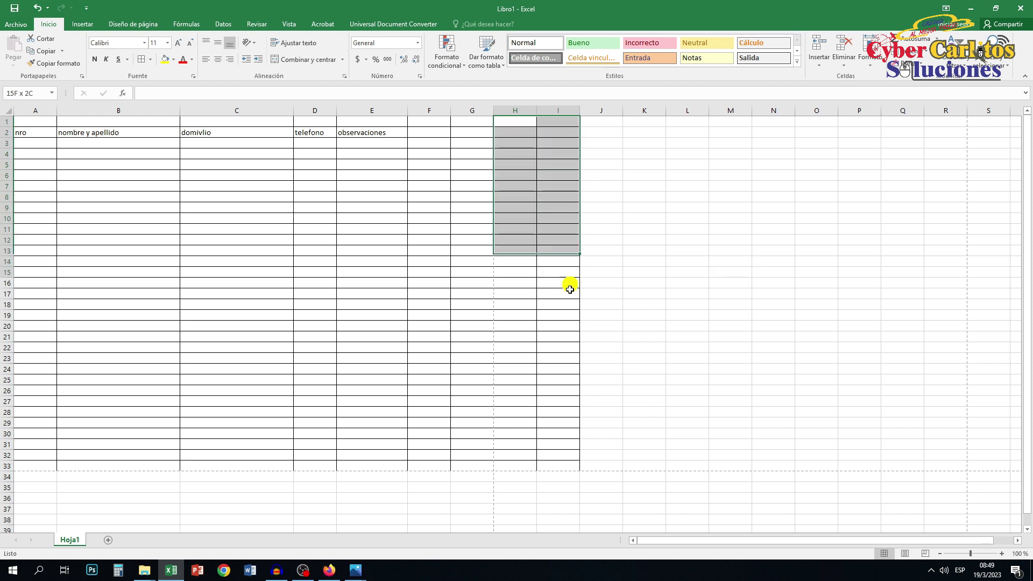
right_click(520, 126)
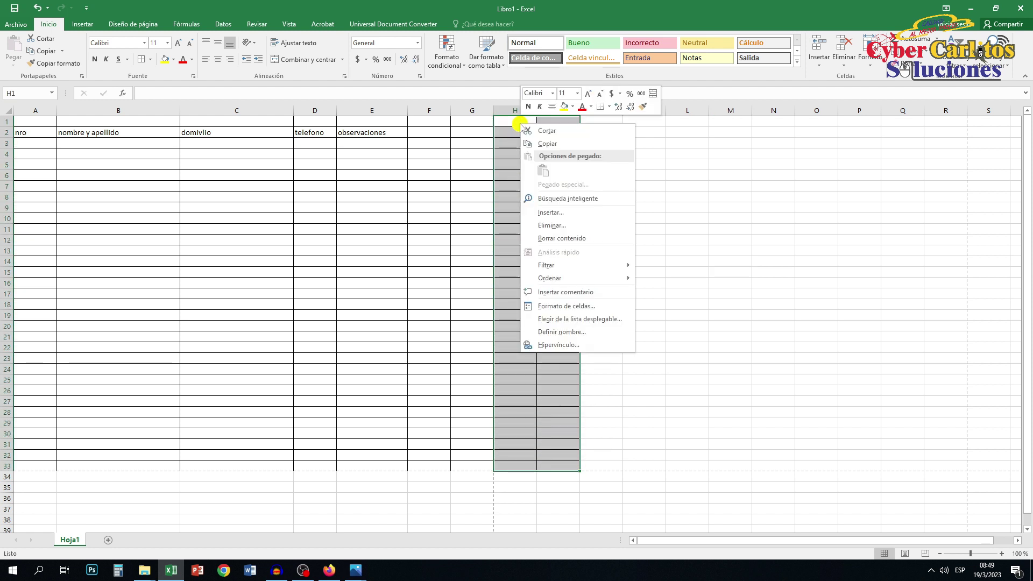
left_click(509, 120)
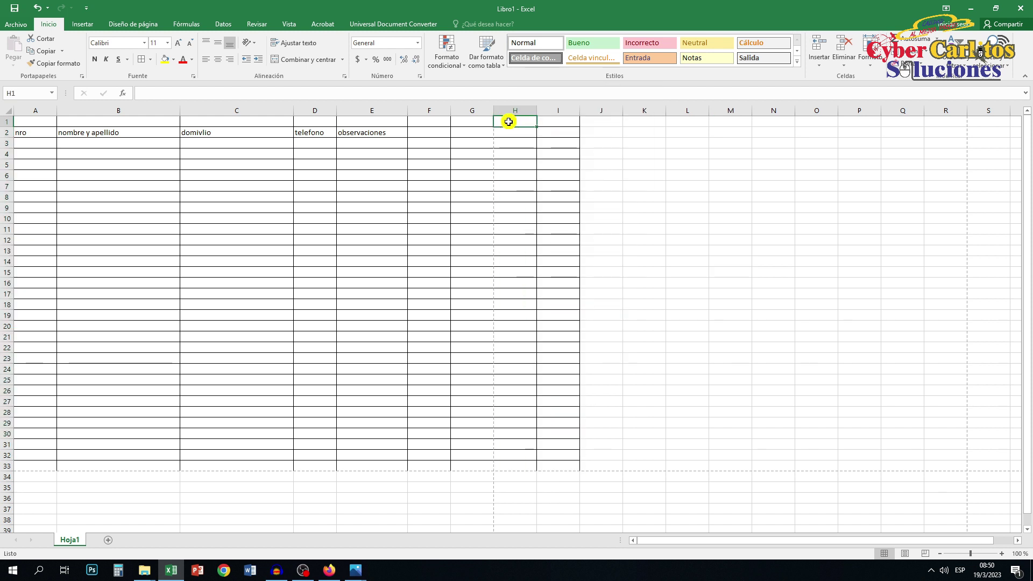
left_click_drag(520, 143, 522, 136)
left_click(553, 141)
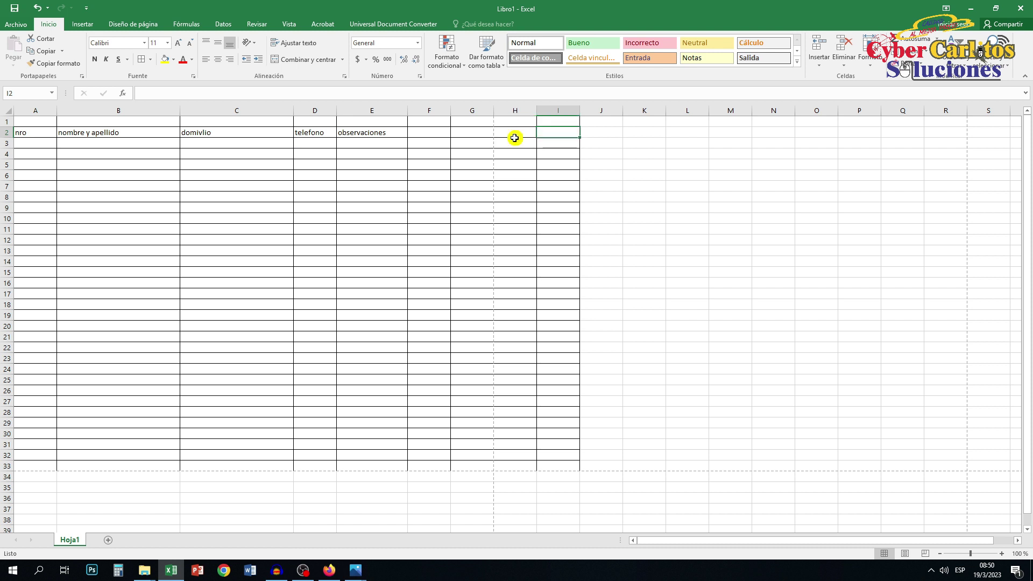
left_click(512, 143)
Delete H1:I33 as entire columns via Eliminar > Toda la columna.
left_click(505, 121)
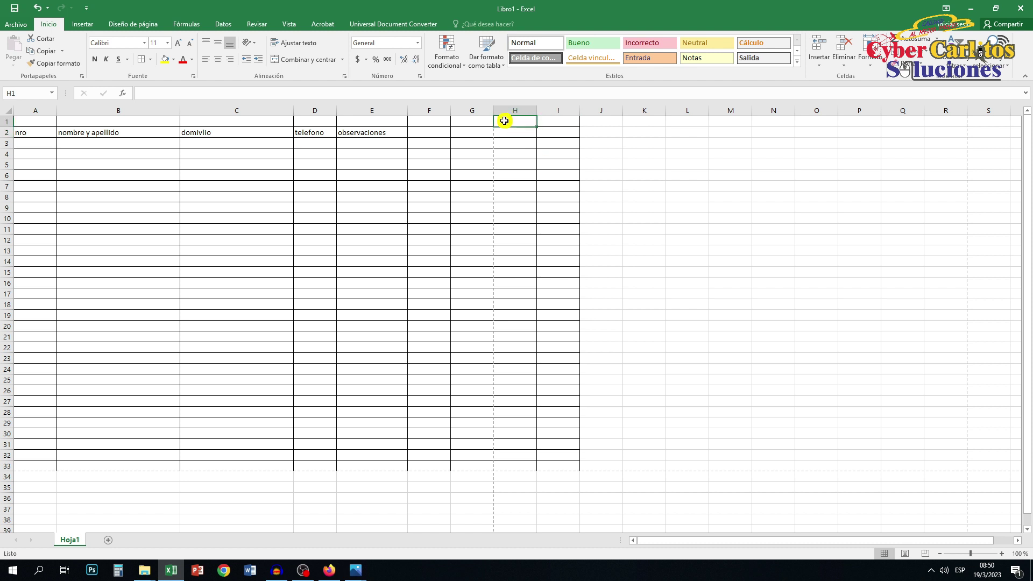
left_click_drag(505, 120, 568, 203)
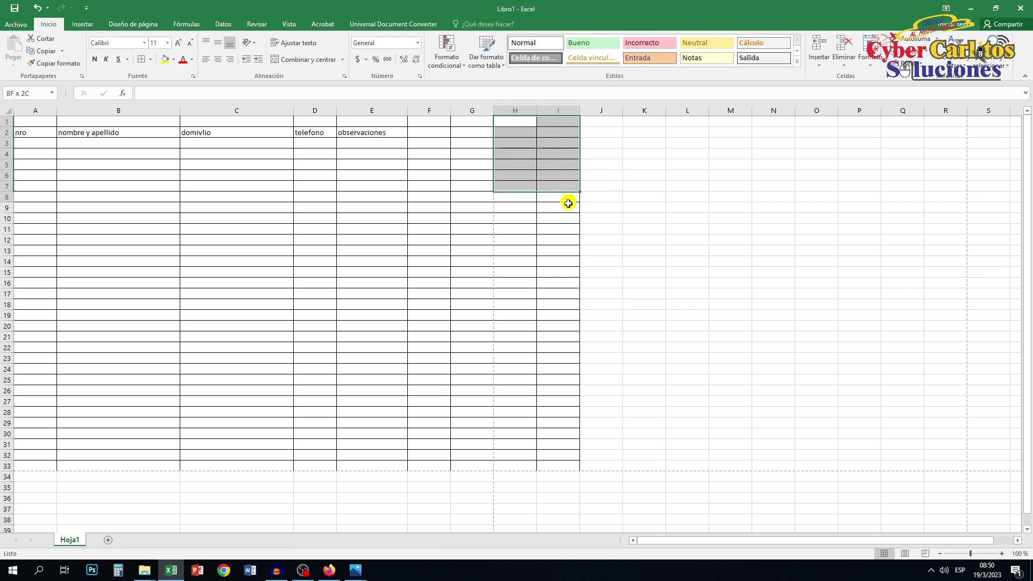
left_click_drag(568, 203, 573, 453)
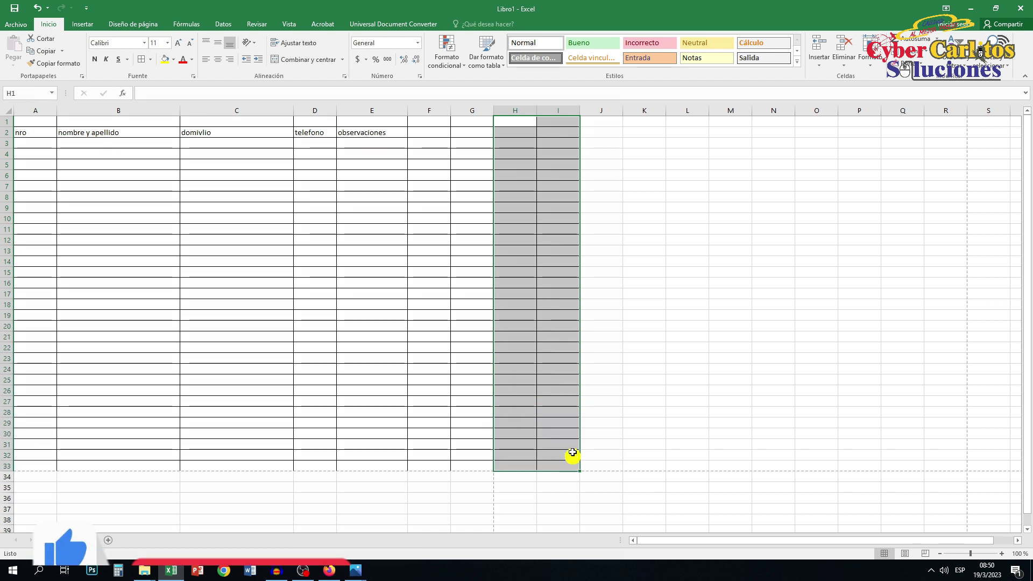
right_click(527, 123)
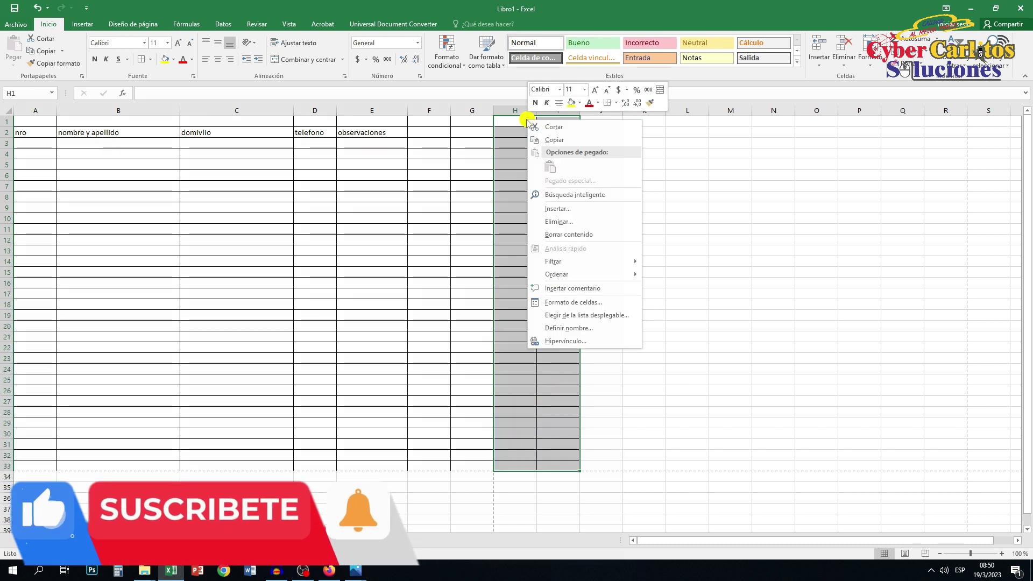
left_click(560, 221)
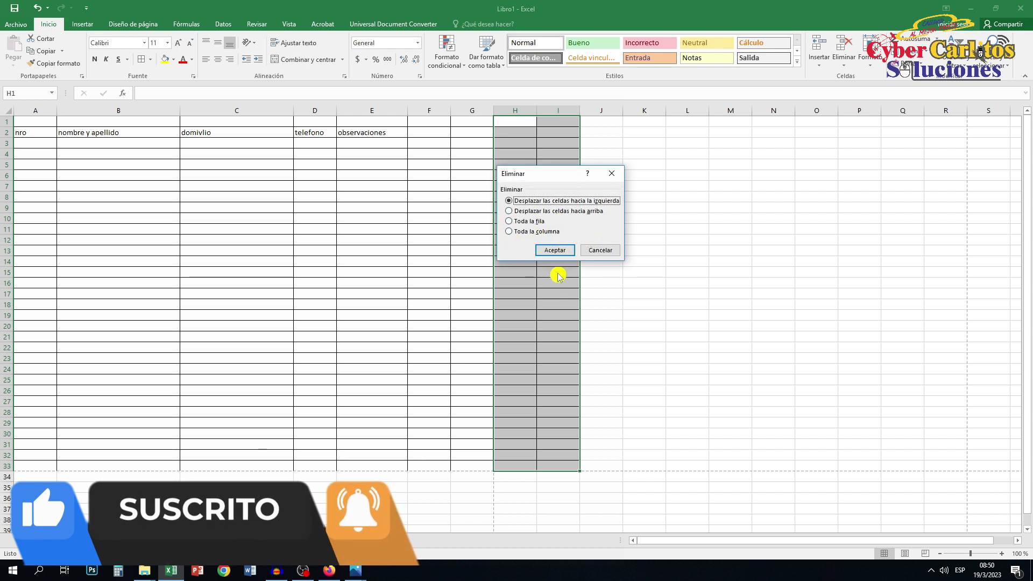
left_click(509, 231)
left_click(555, 250)
left_click(684, 288)
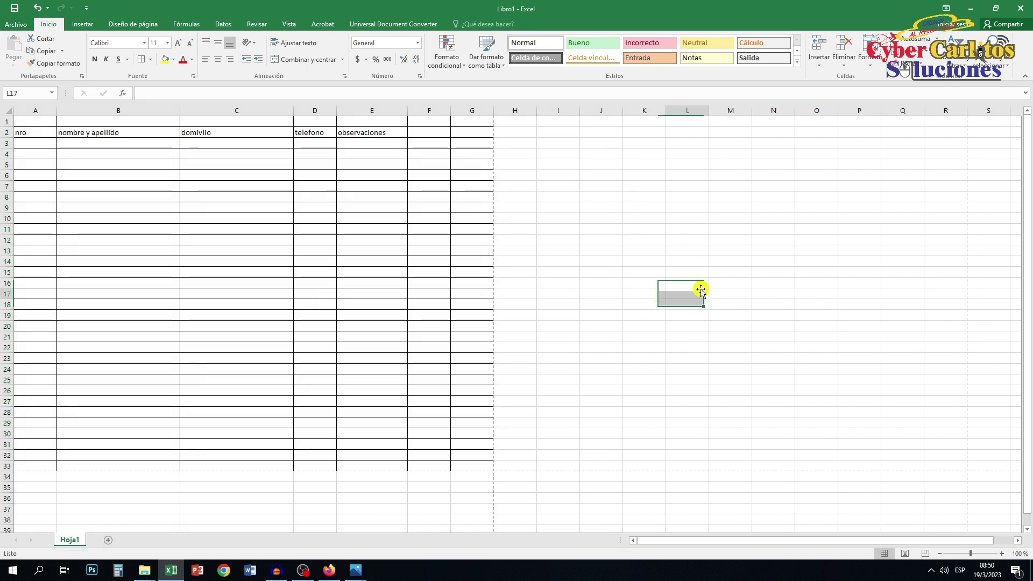
Delete F1:G33 as entire columns so the grid ends at column E.
left_click_drag(428, 121, 474, 468)
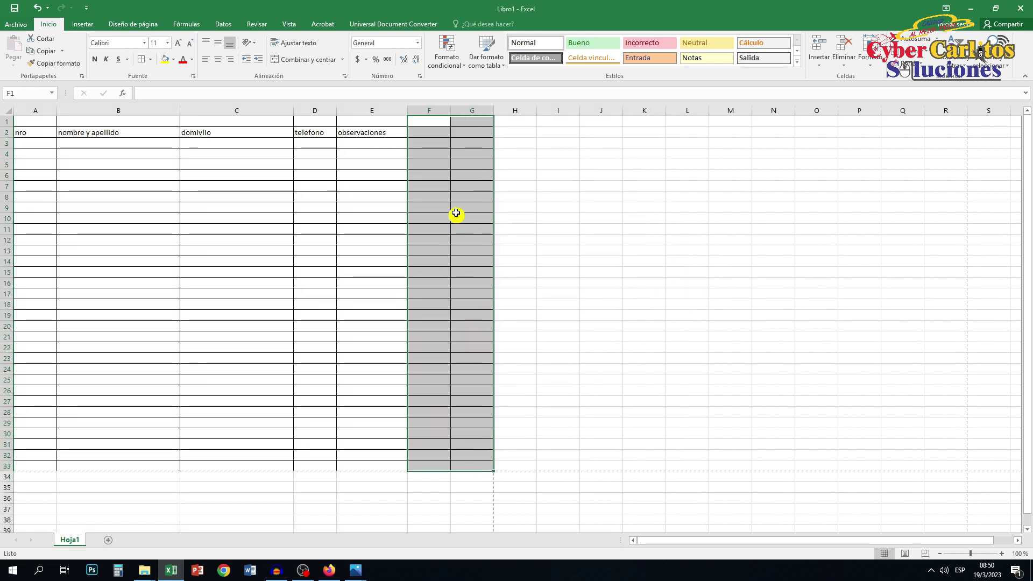
right_click(470, 135)
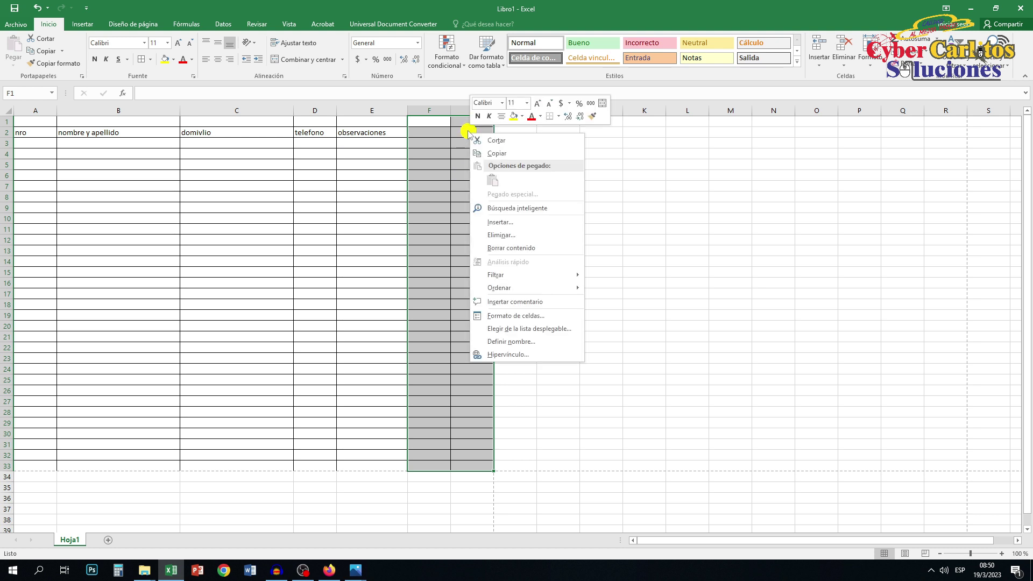
left_click(500, 235)
left_click(479, 242)
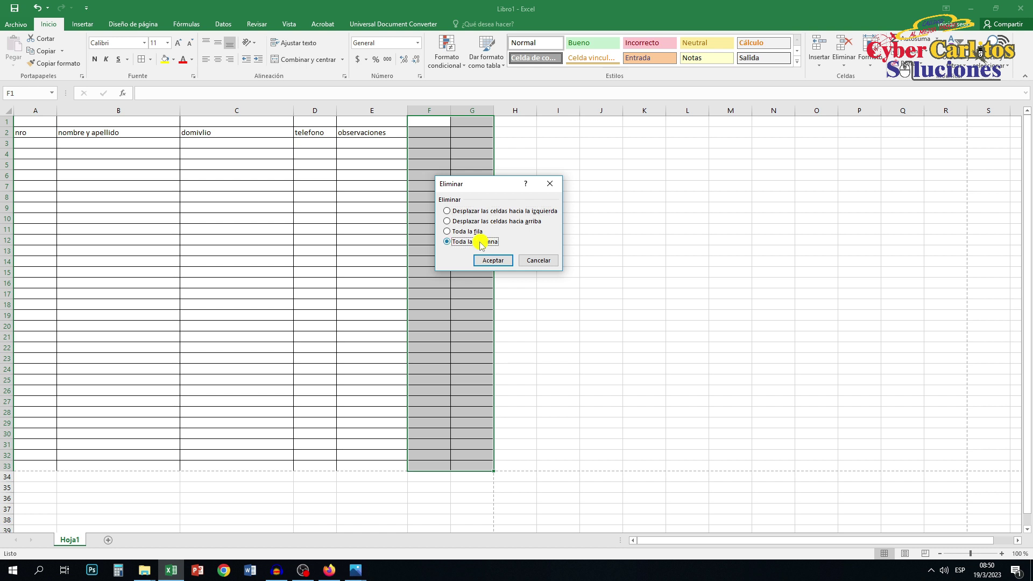
left_click(493, 260)
left_click(620, 305)
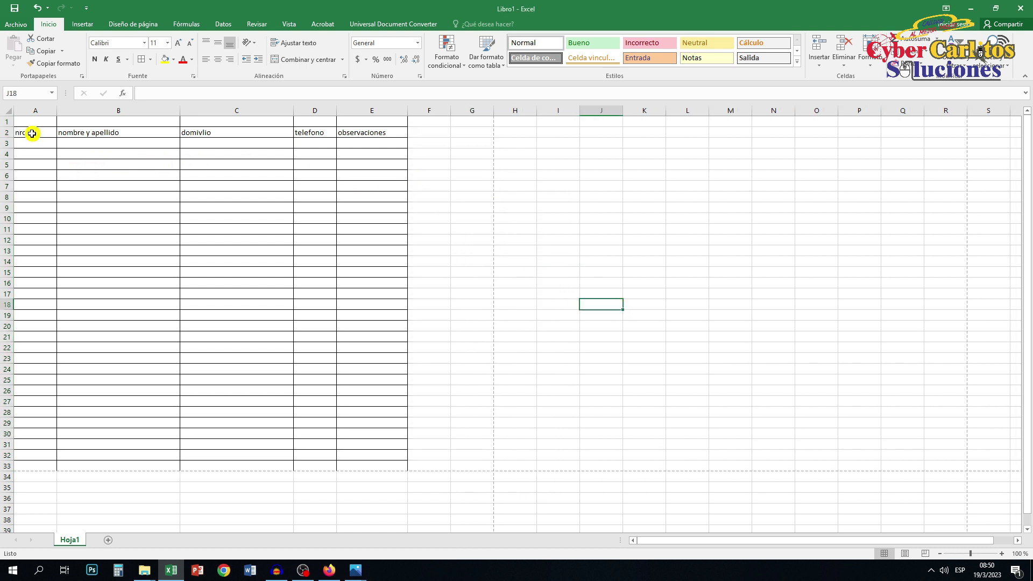
Make the headers in A2:E2 dark red at font size 12.
left_click_drag(32, 133, 374, 131)
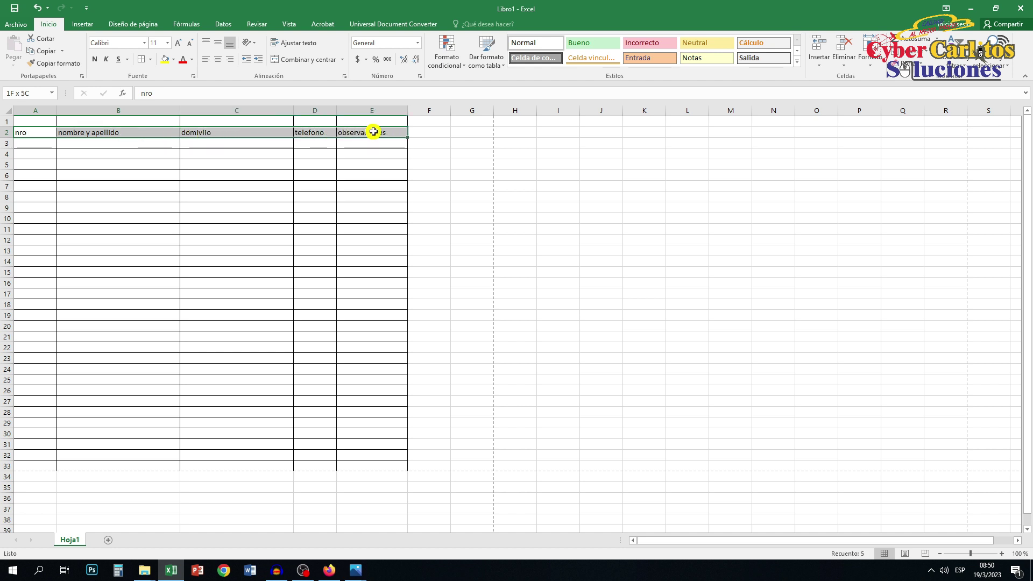
left_click(183, 41)
left_click(183, 59)
left_click(25, 135)
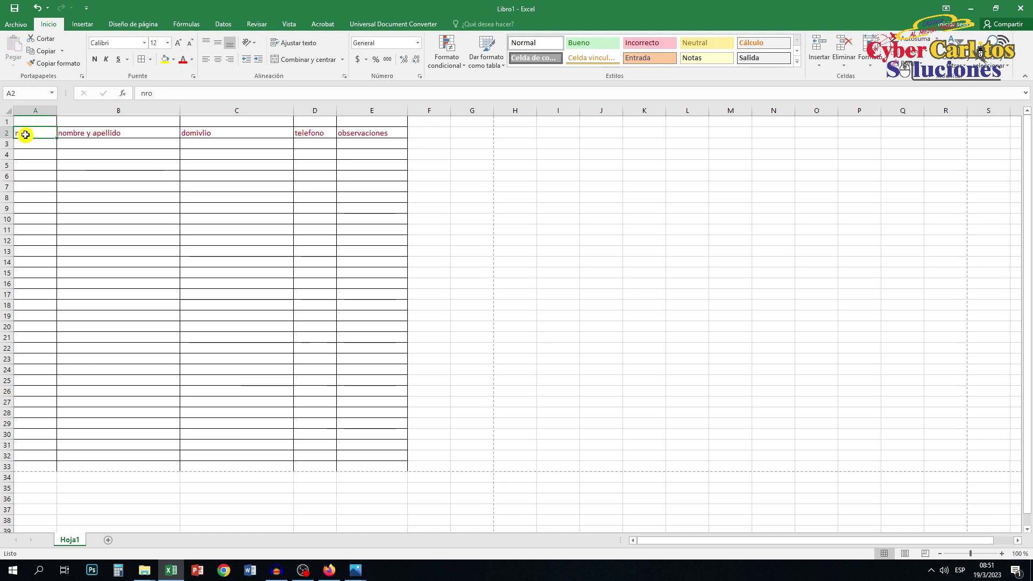
left_click_drag(26, 134, 385, 132)
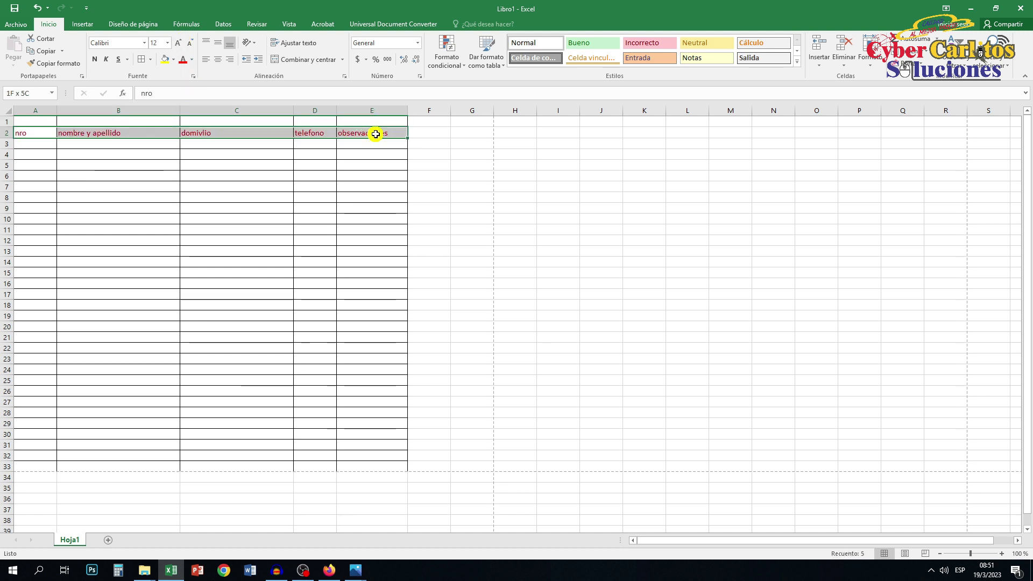
left_click(125, 157)
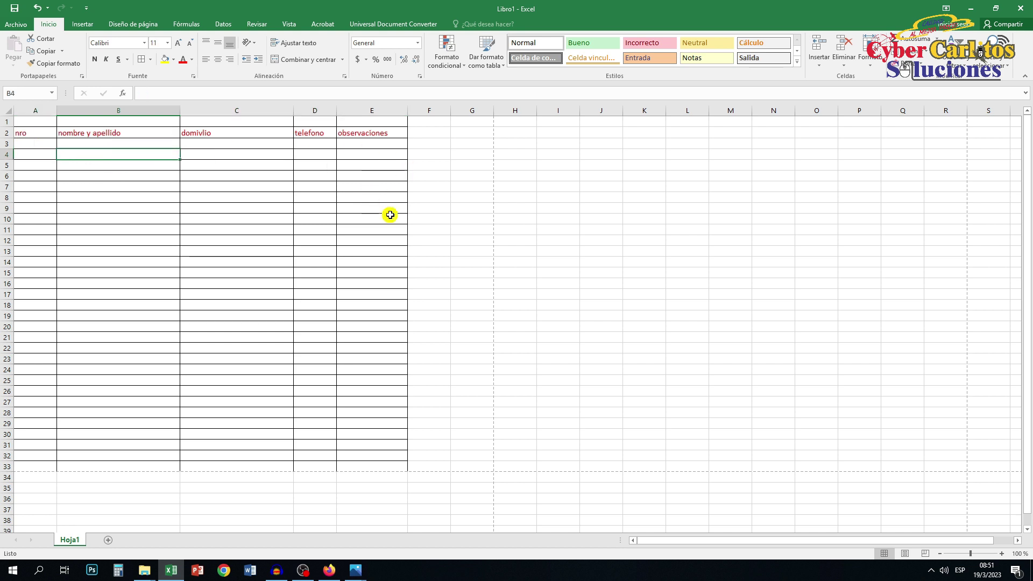
left_click(39, 133)
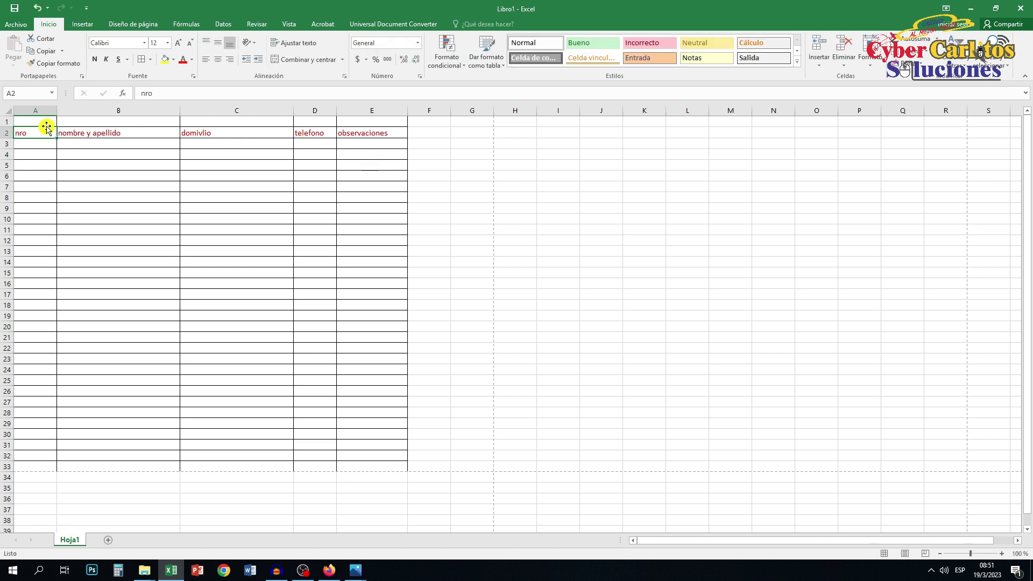
left_click(46, 122)
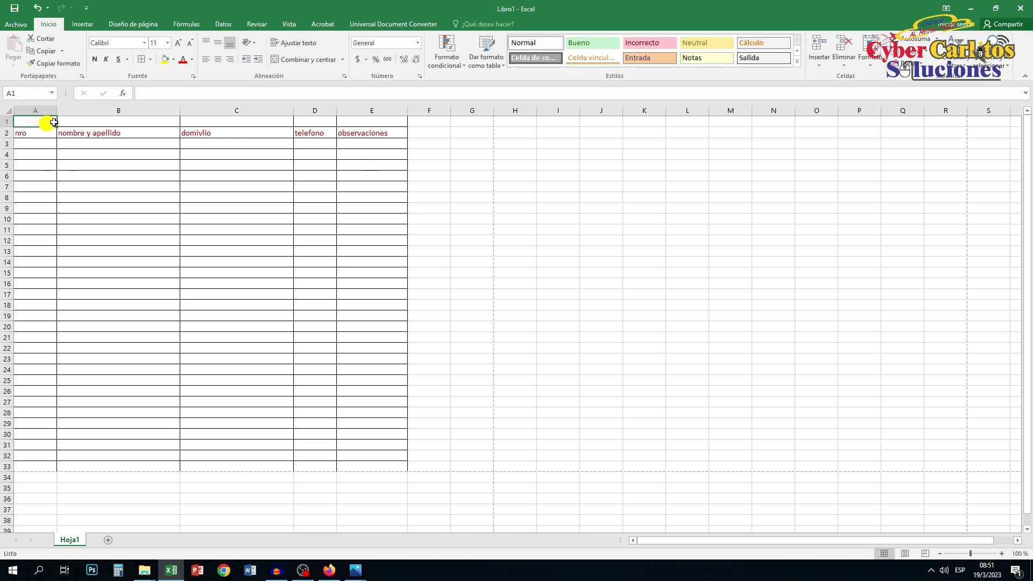
With the thick line style, draw the table's top edge and right edge.
left_click(151, 60)
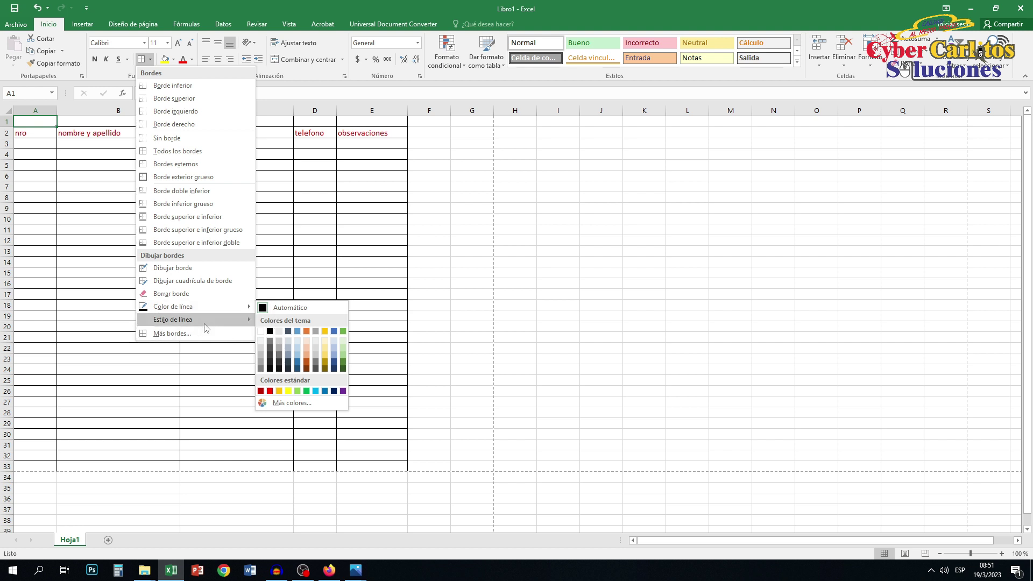
mouse_move(173, 319)
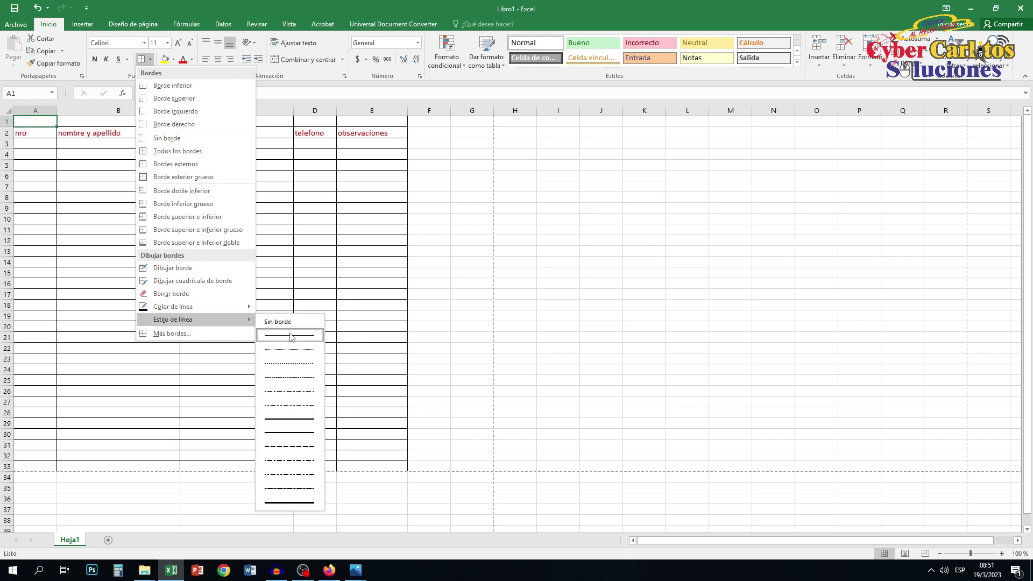
left_click(290, 503)
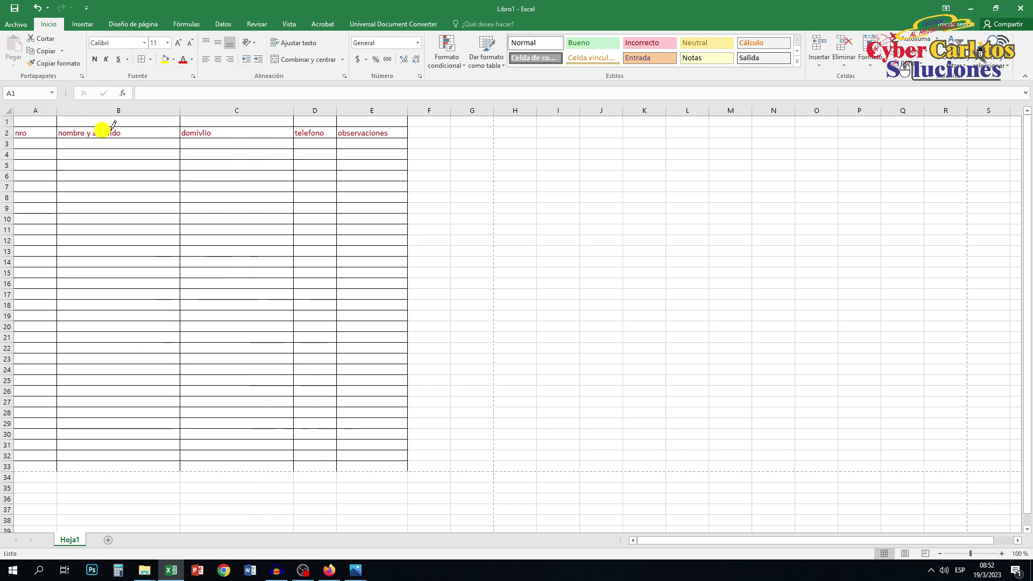
left_click(32, 123)
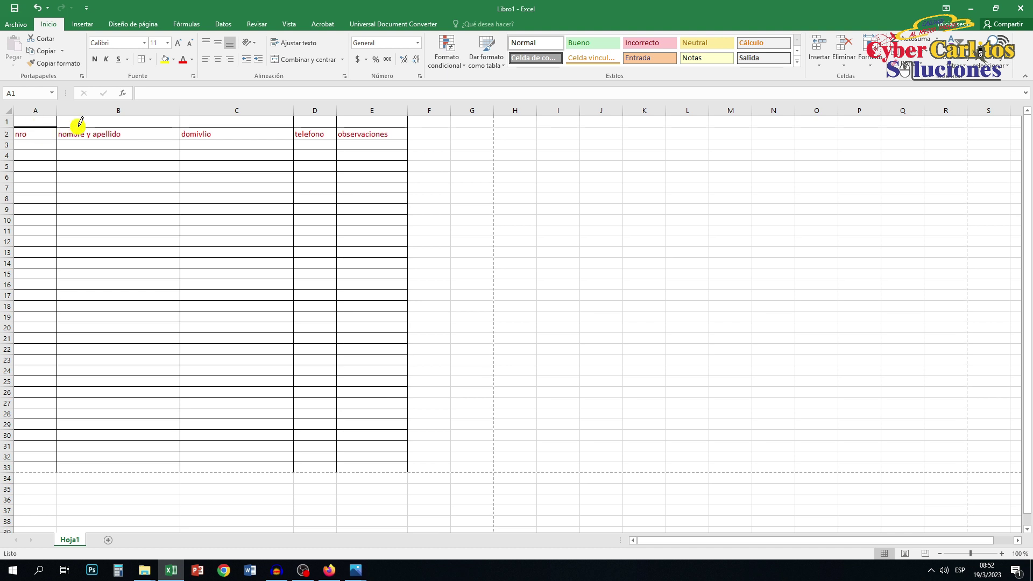
left_click(84, 124)
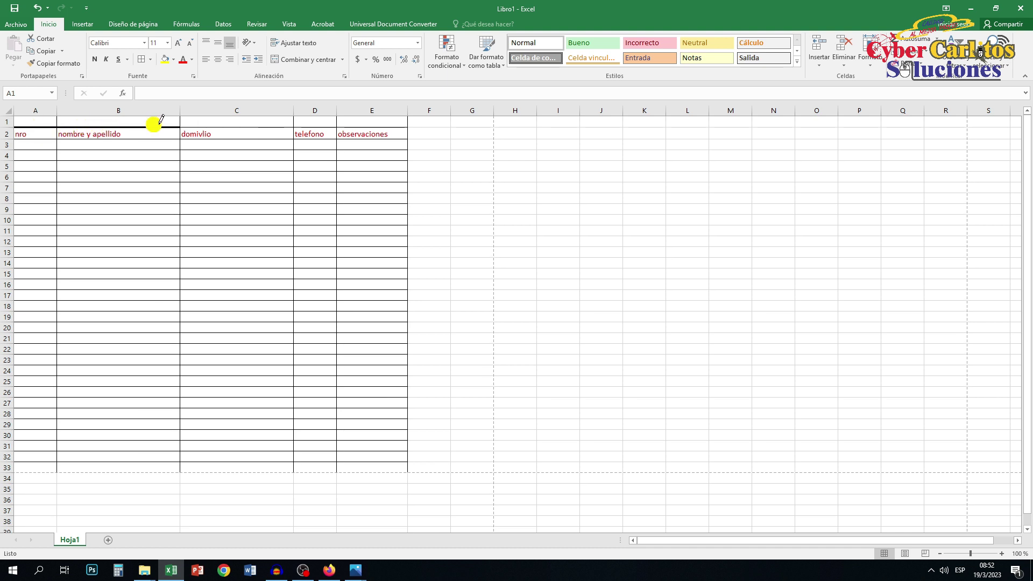
left_click(209, 122)
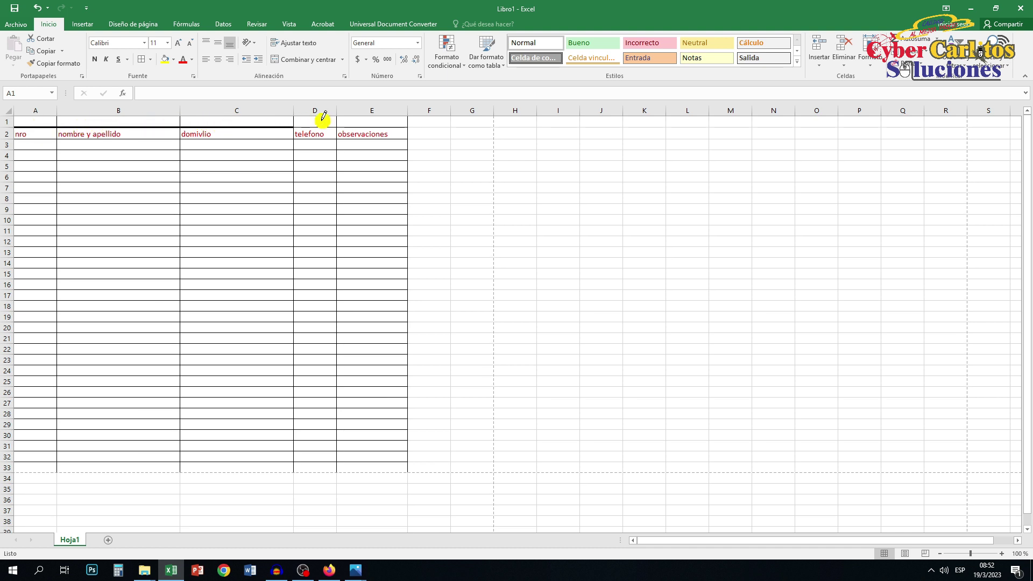
mouse_move(322, 124)
left_mouse_down()
mouse_move(365, 127)
mouse_move(411, 168)
mouse_move(410, 439)
left_mouse_up()
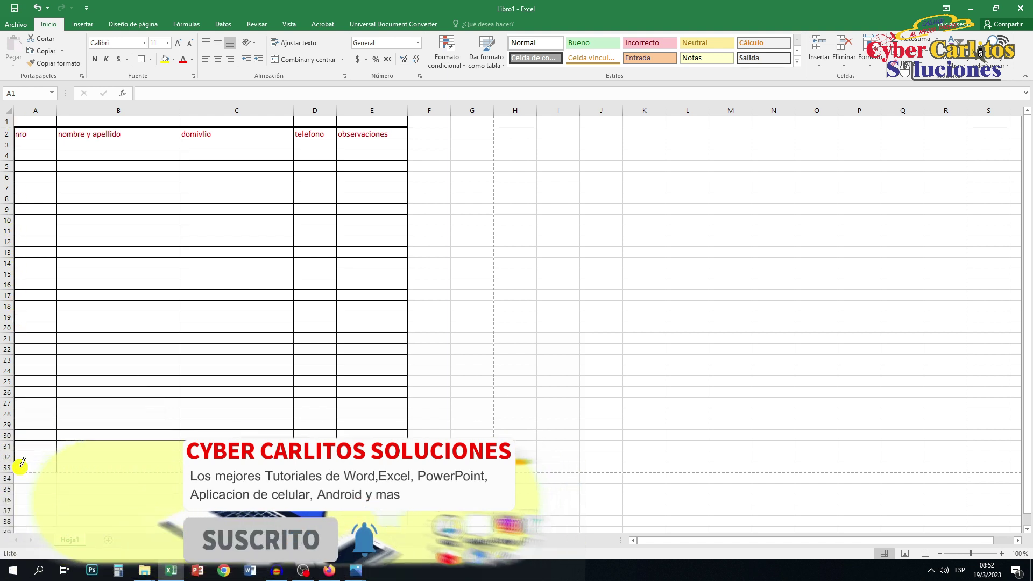
Draw thick lines along row 32's bottom, under the headers, and between columns A and B.
left_click_drag(20, 456, 397, 458)
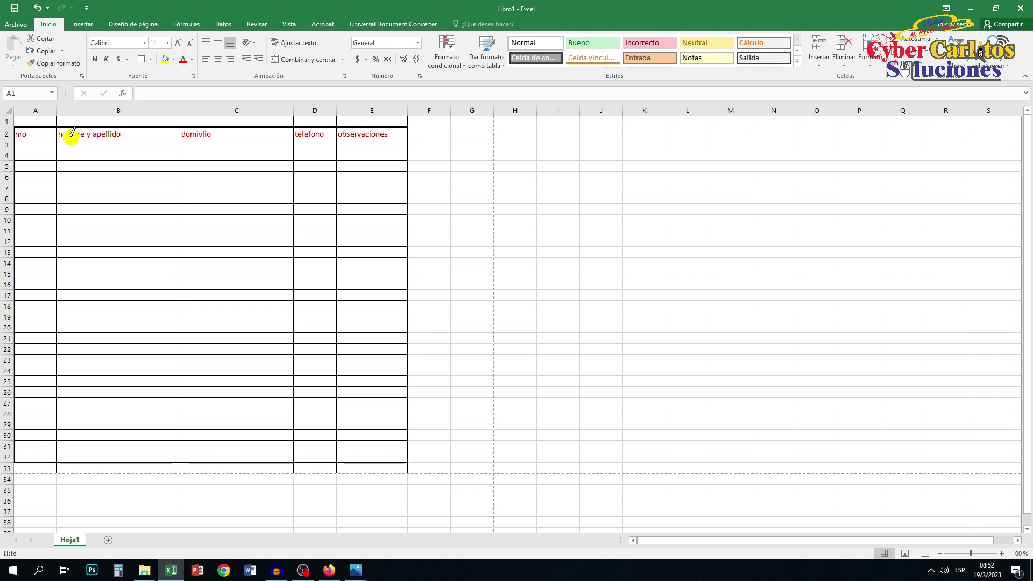
left_click_drag(18, 137, 398, 139)
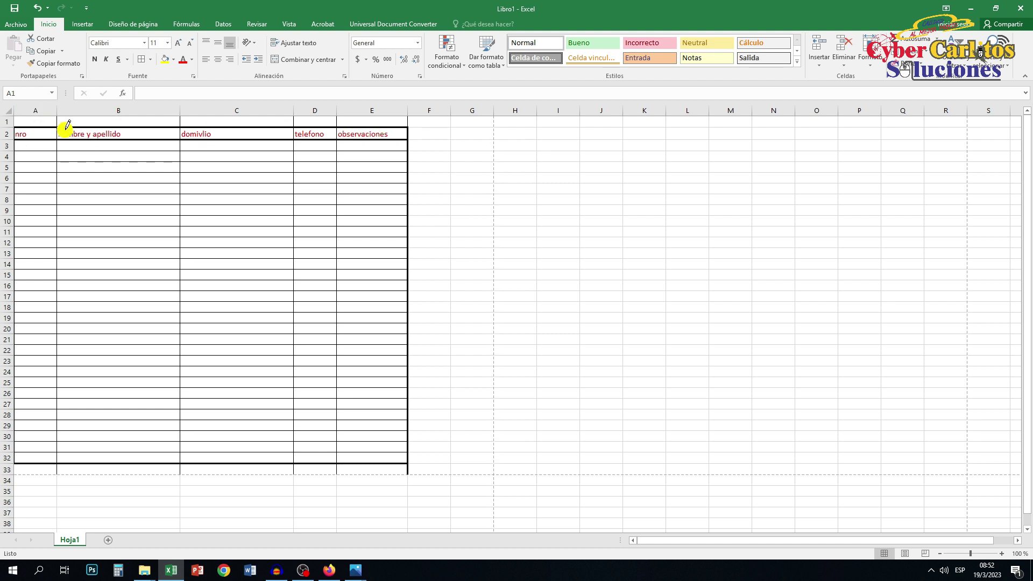
left_click_drag(59, 117, 49, 465)
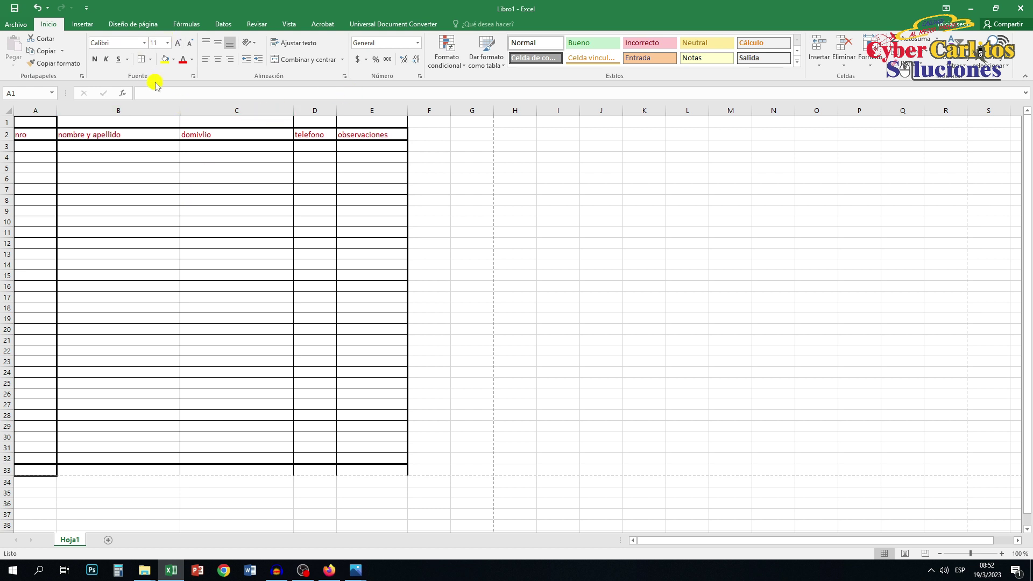
Draw thick vertical lines at the B/C, C/D and D/E column boundaries.
left_click(151, 60)
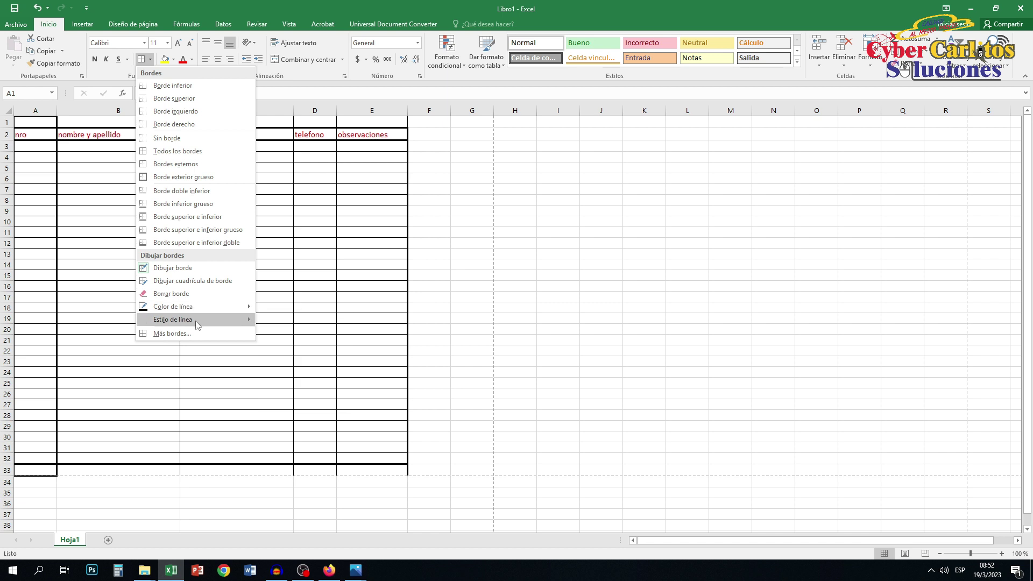
mouse_move(173, 320)
left_click(280, 502)
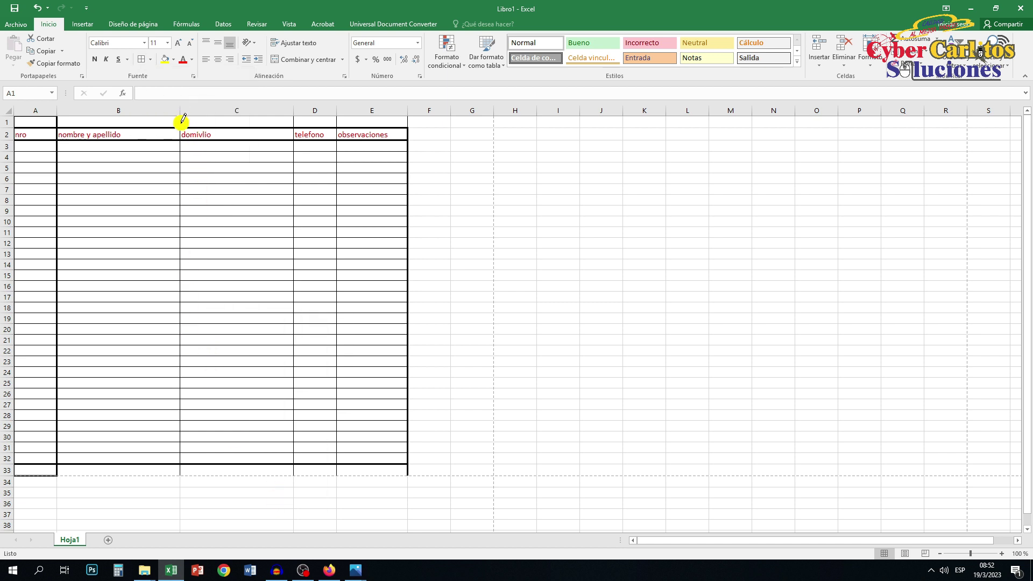
left_click_drag(181, 132, 181, 462)
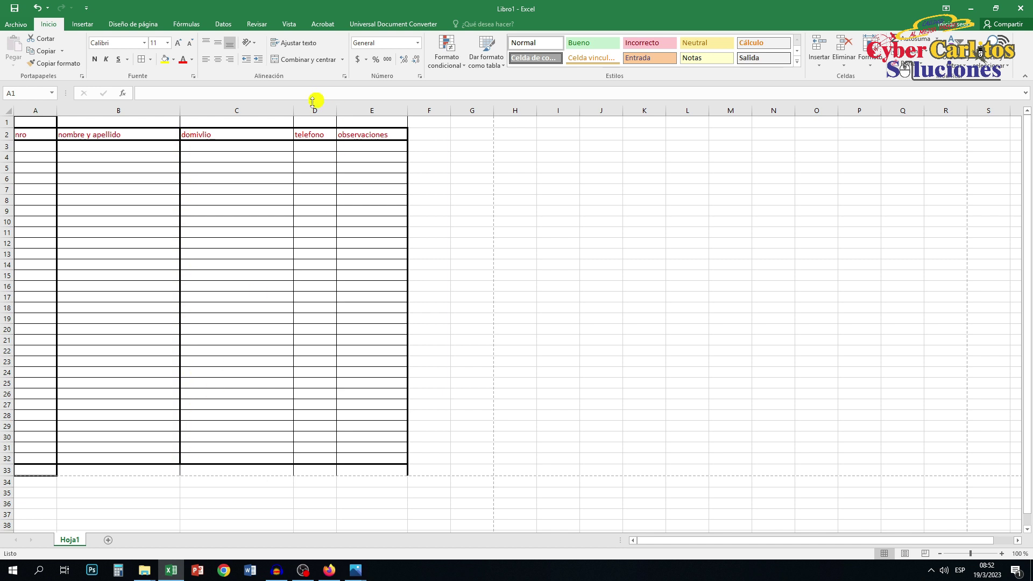
left_click_drag(296, 120, 293, 462)
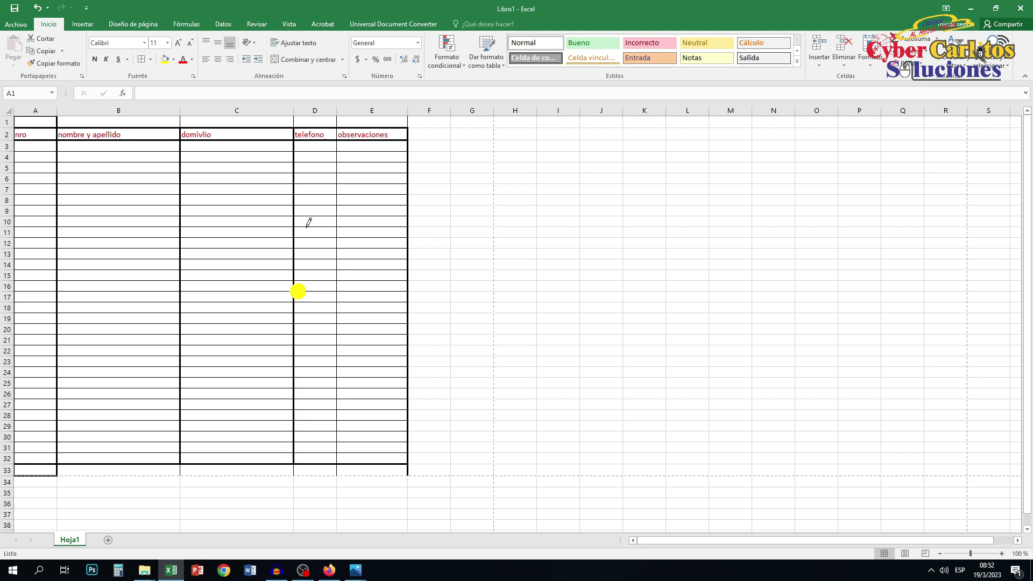
left_click_drag(339, 125, 337, 463)
Delete the empty row 33 below the table as an entire row.
key("Escape")
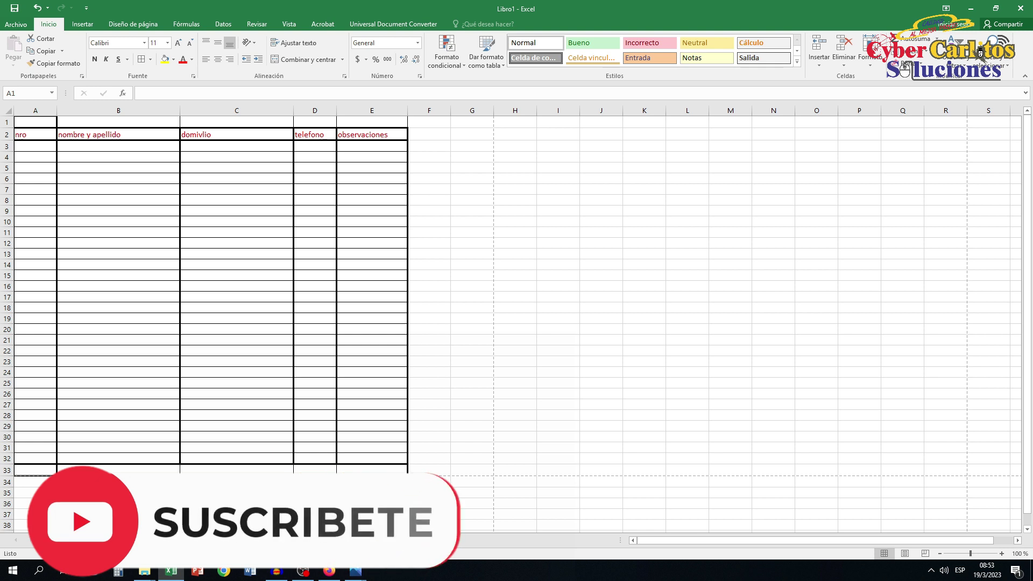
left_click(35, 471)
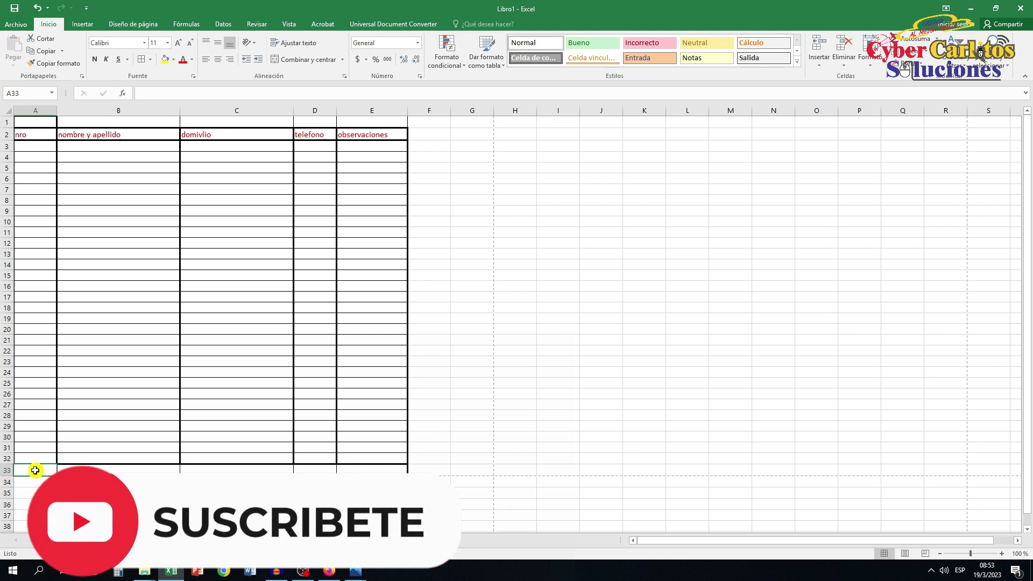
left_click_drag(18, 470, 369, 468)
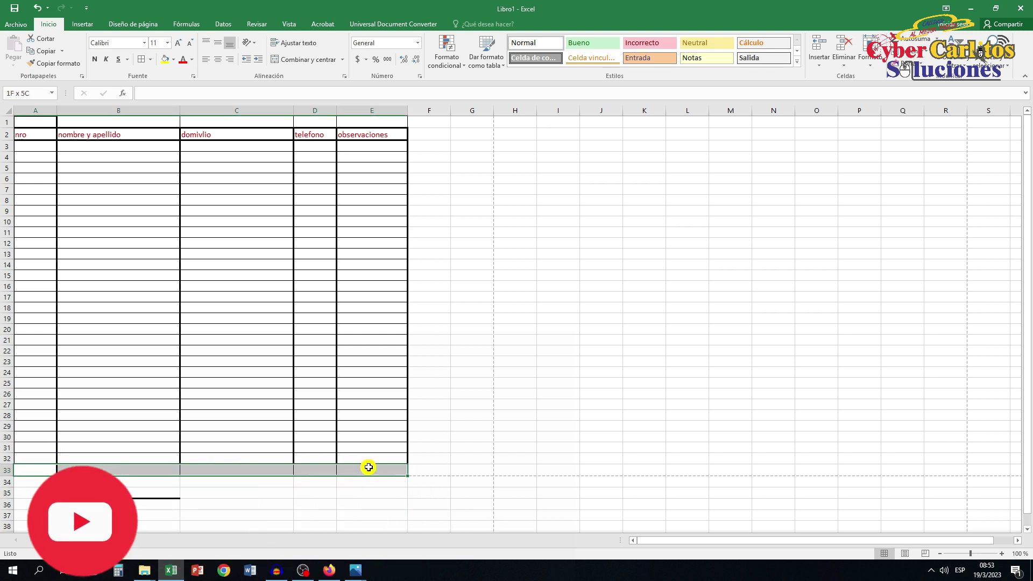
right_click(21, 473)
left_click(59, 346)
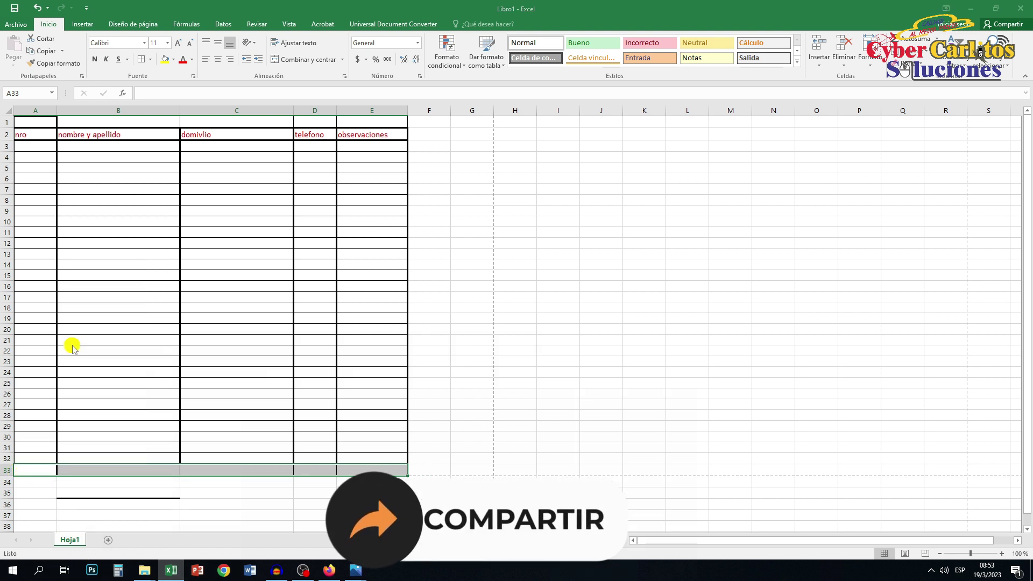
left_click(37, 345)
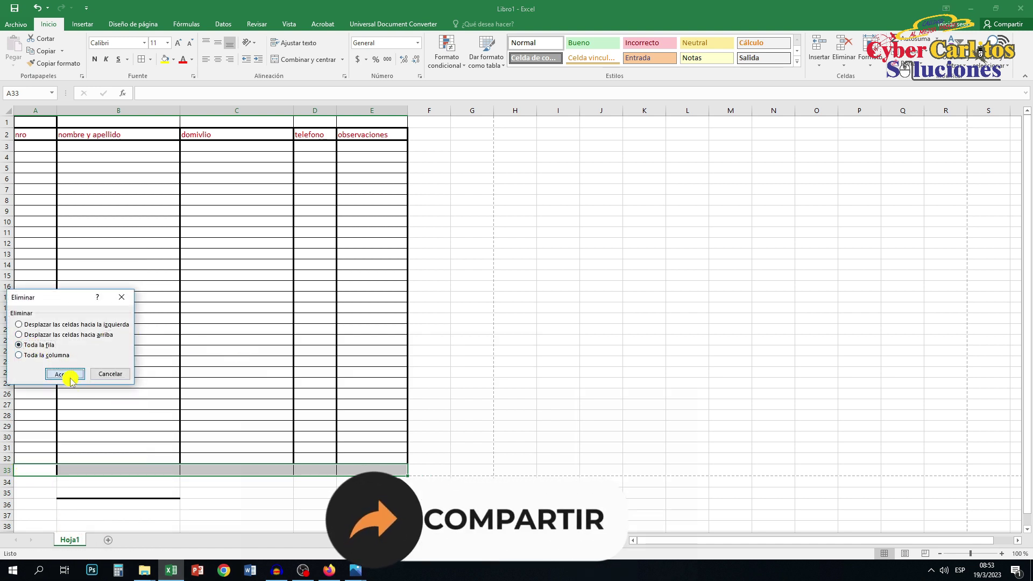
left_click(65, 374)
left_click(640, 296)
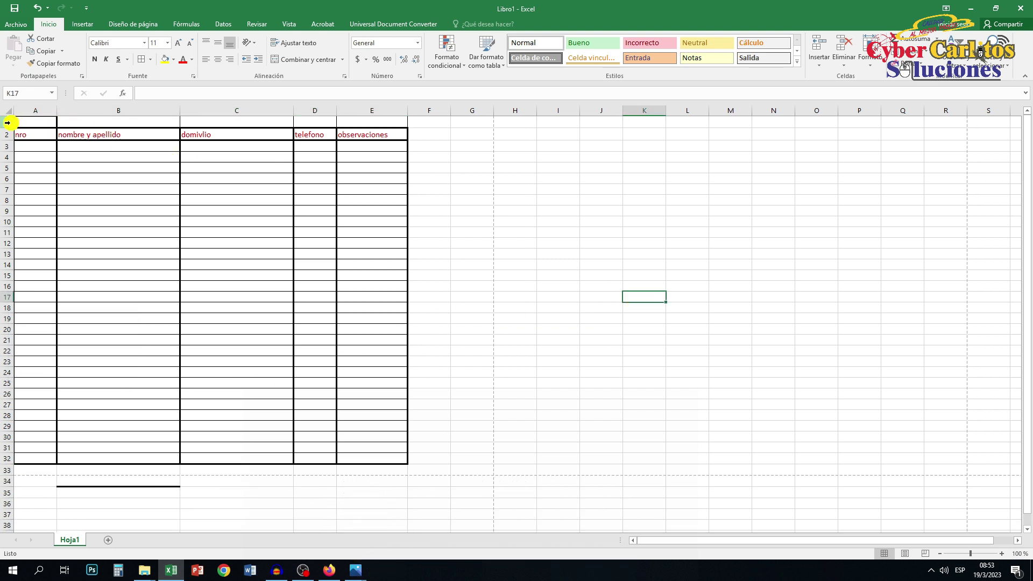
Delete the empty row 1 so the headers move up to row 1.
mouse_move(7, 122)
left_mouse_down()
mouse_move(131, 119)
mouse_move(37, 119)
left_mouse_up()
right_click(37, 119)
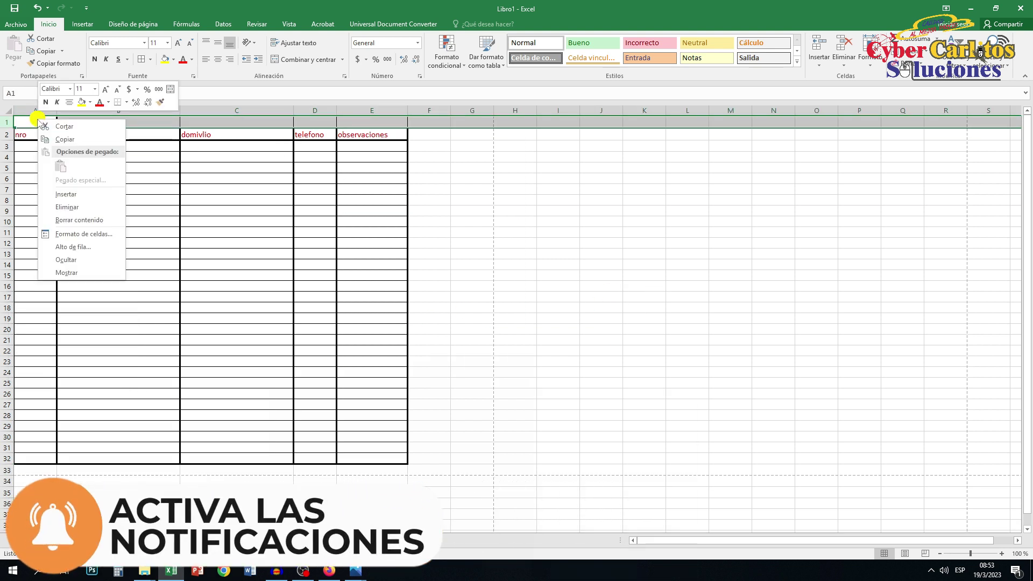
left_click(59, 203)
left_click(619, 294)
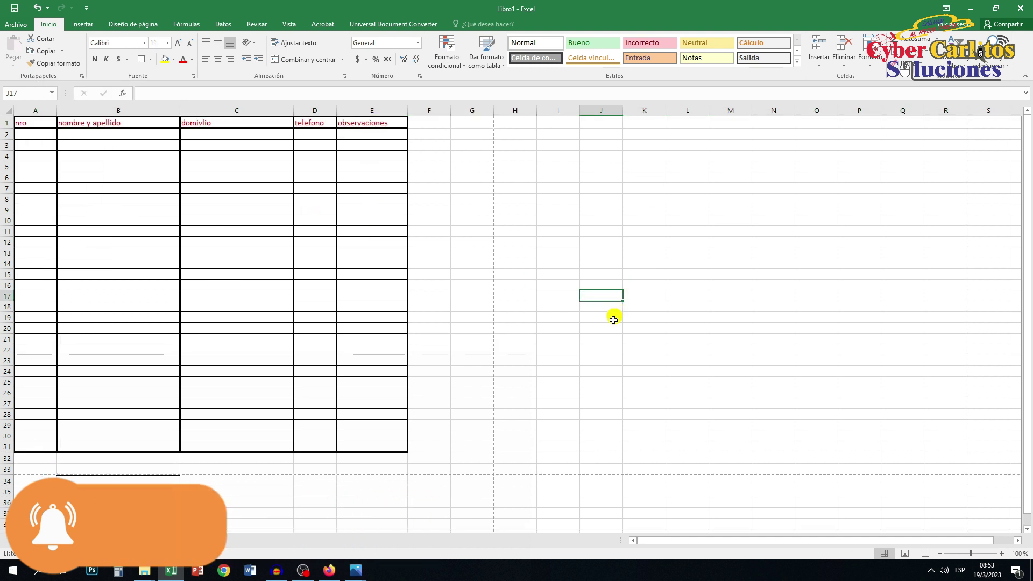